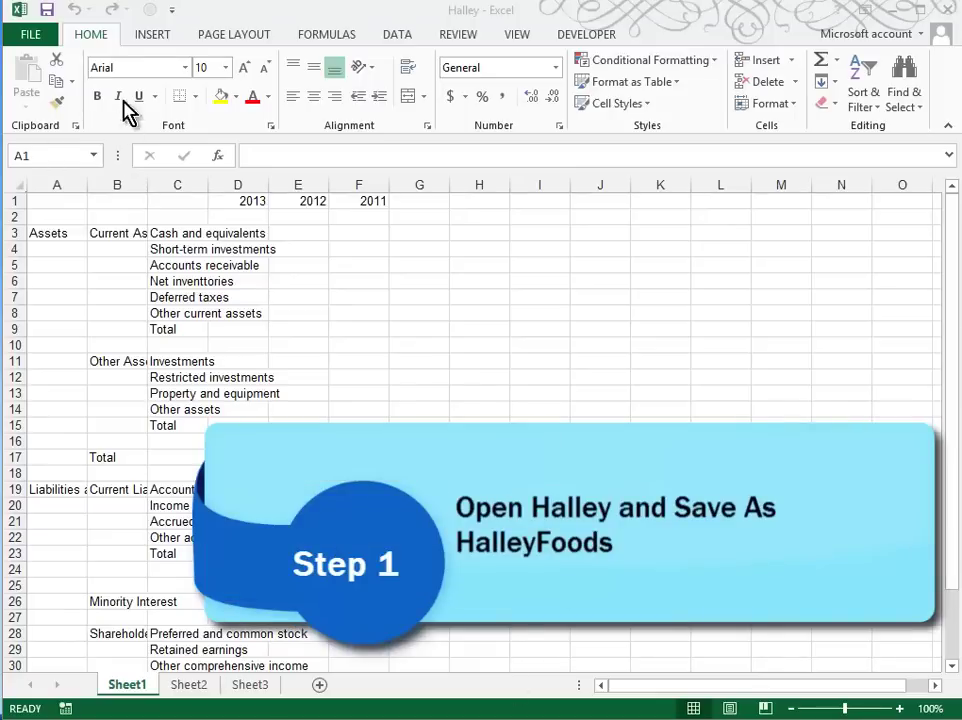
Save a copy of the workbook as HalleyFoods in the current Case2 folder, replacing the existing file
left_click(52, 45)
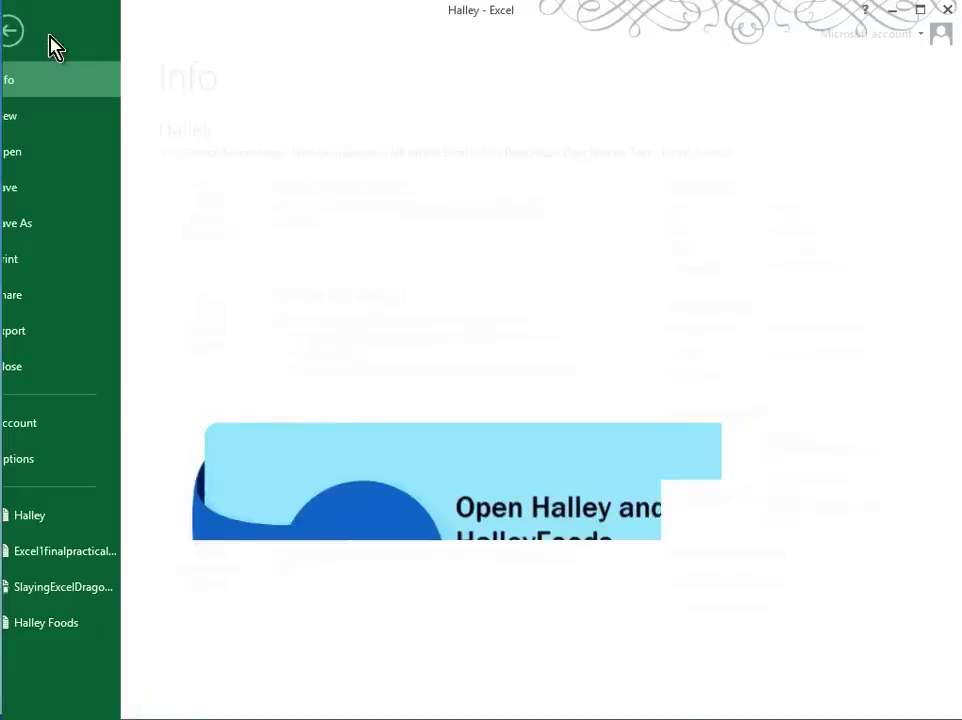
left_click(70, 224)
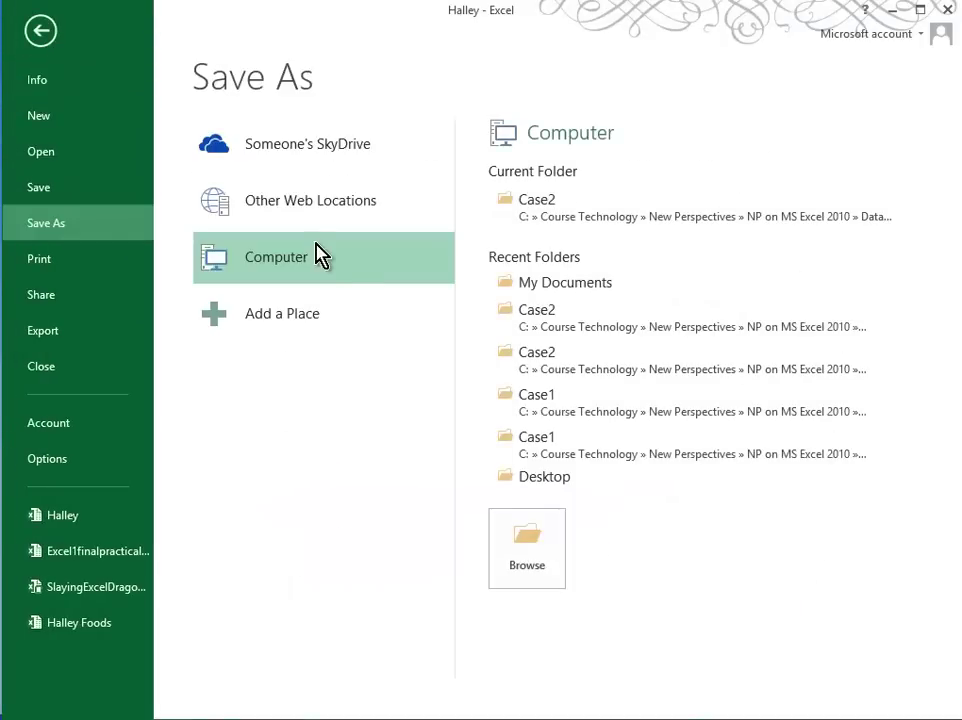
left_click(644, 215)
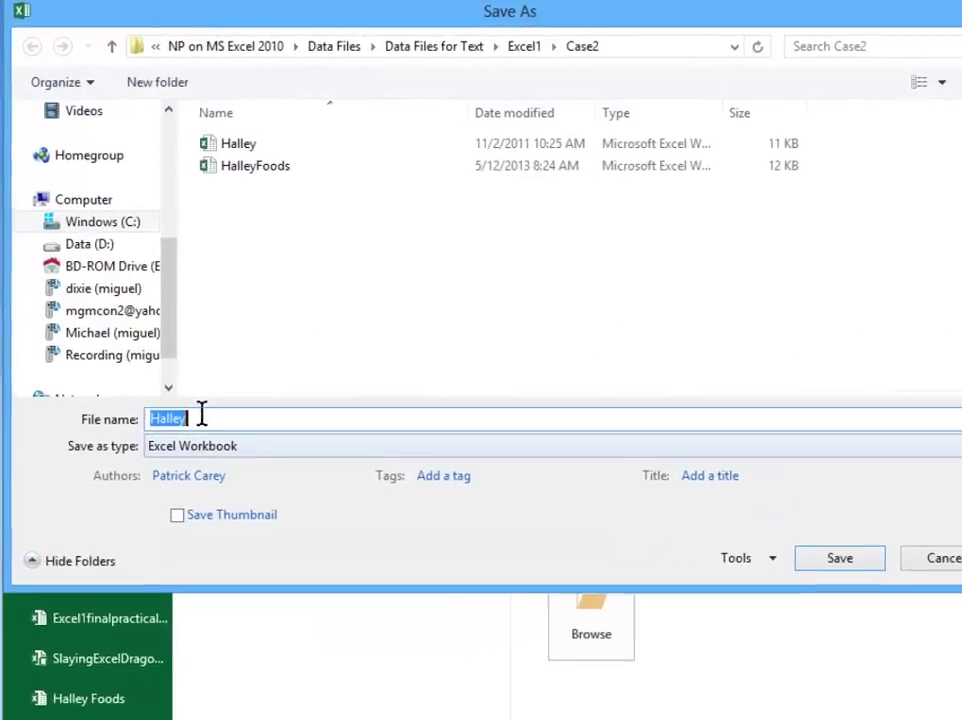
left_click(228, 374)
type("Foods")
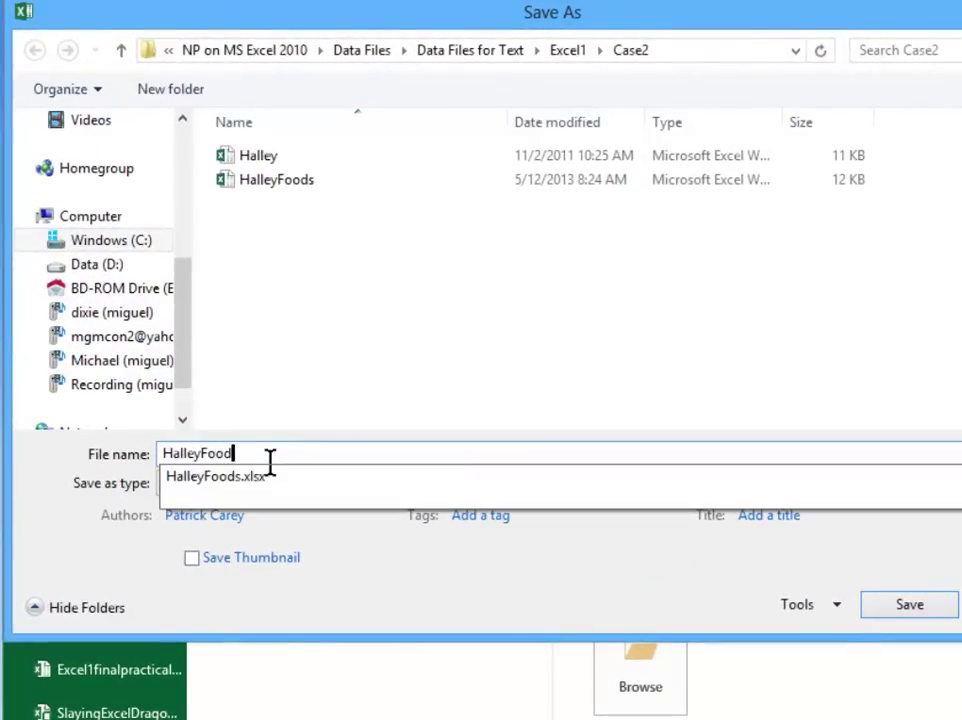
left_click(938, 606)
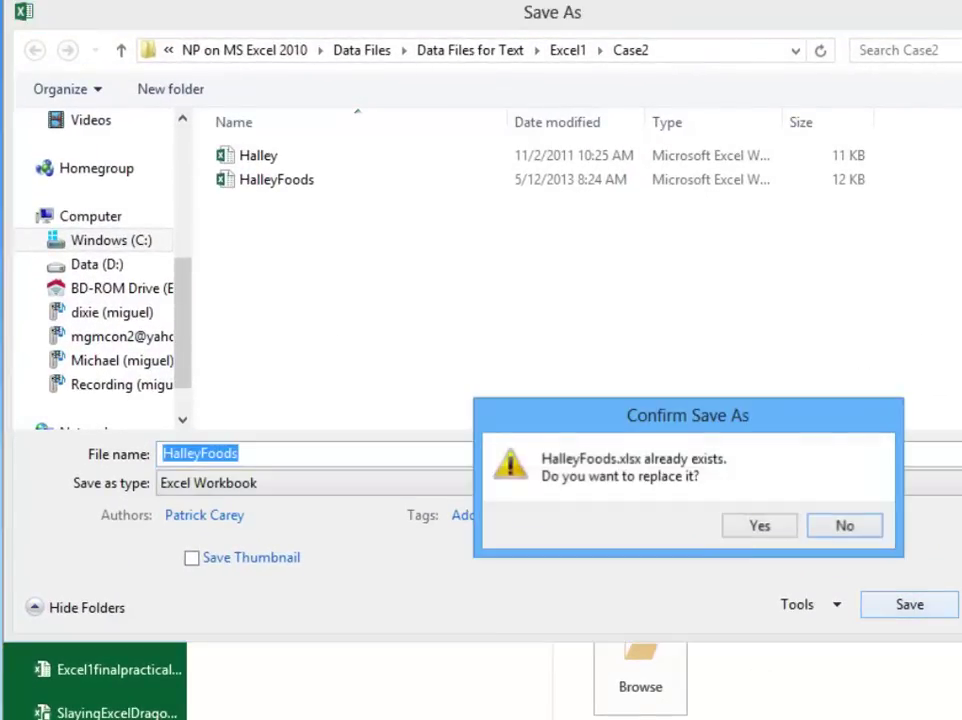
left_click(818, 524)
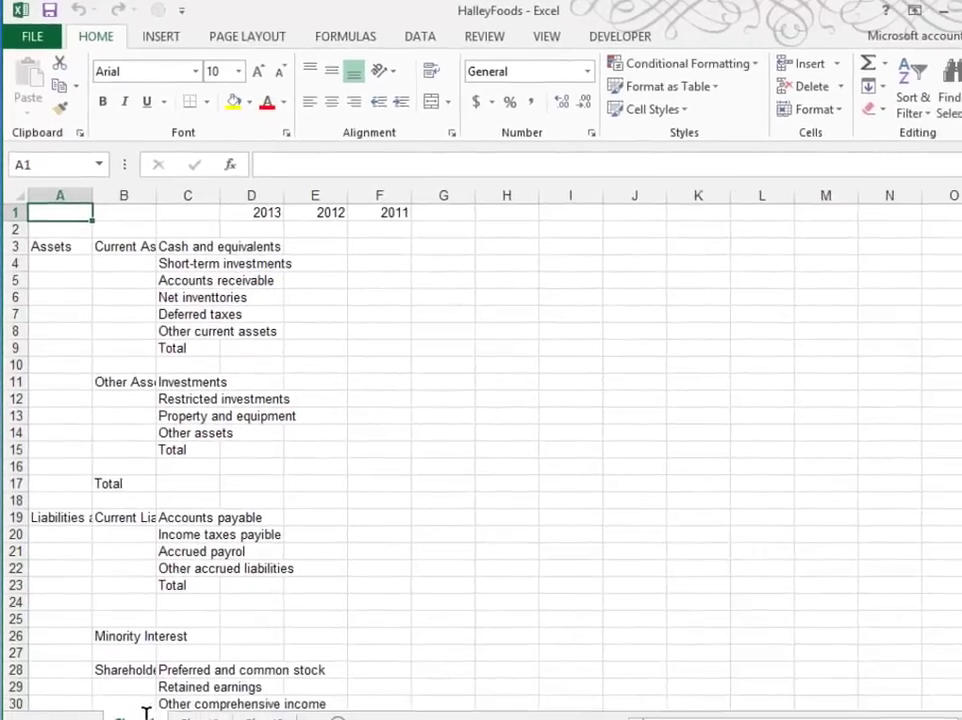
Rename the Sheet1 worksheet as BalanceSheet
double_click(146, 712)
type("Bal")
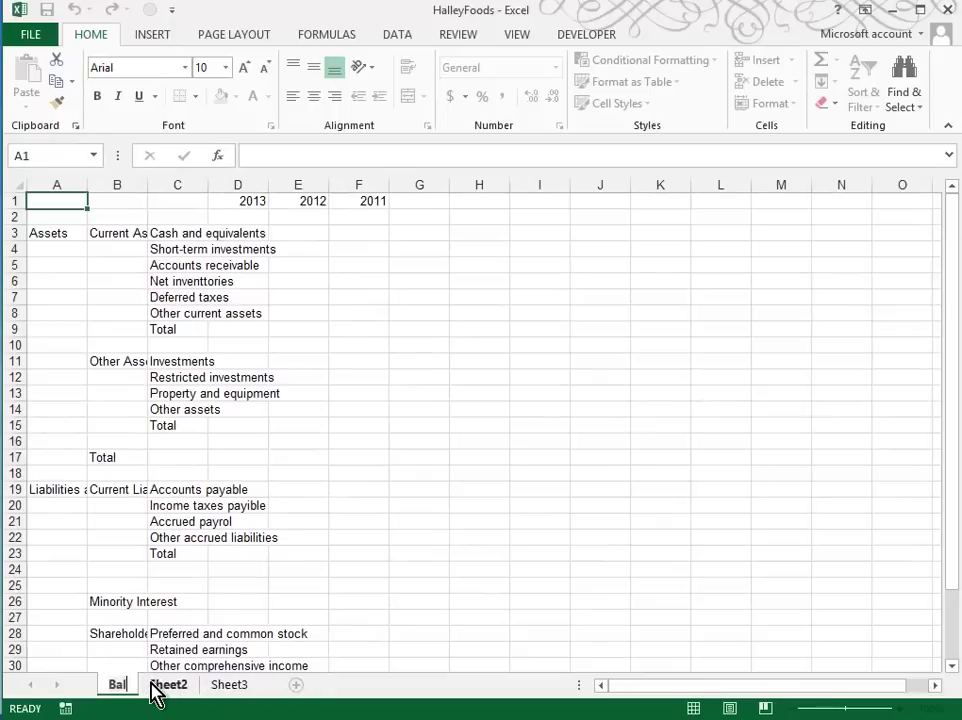
type("anceSheet")
key("Return")
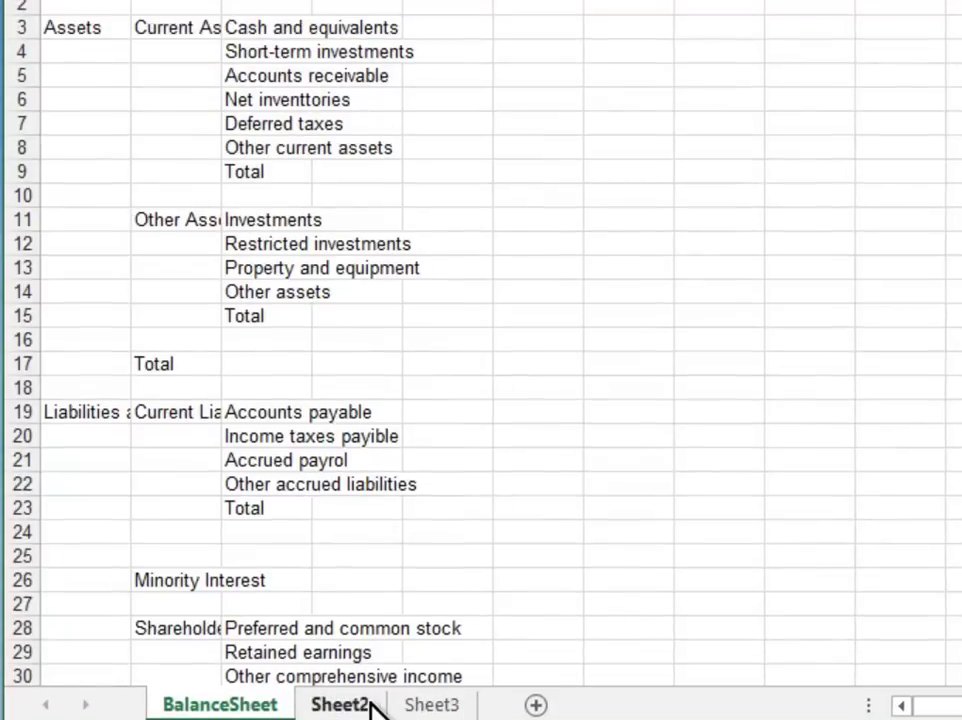
Delete the empty Sheet2 and Sheet3 worksheets
right_click(336, 706)
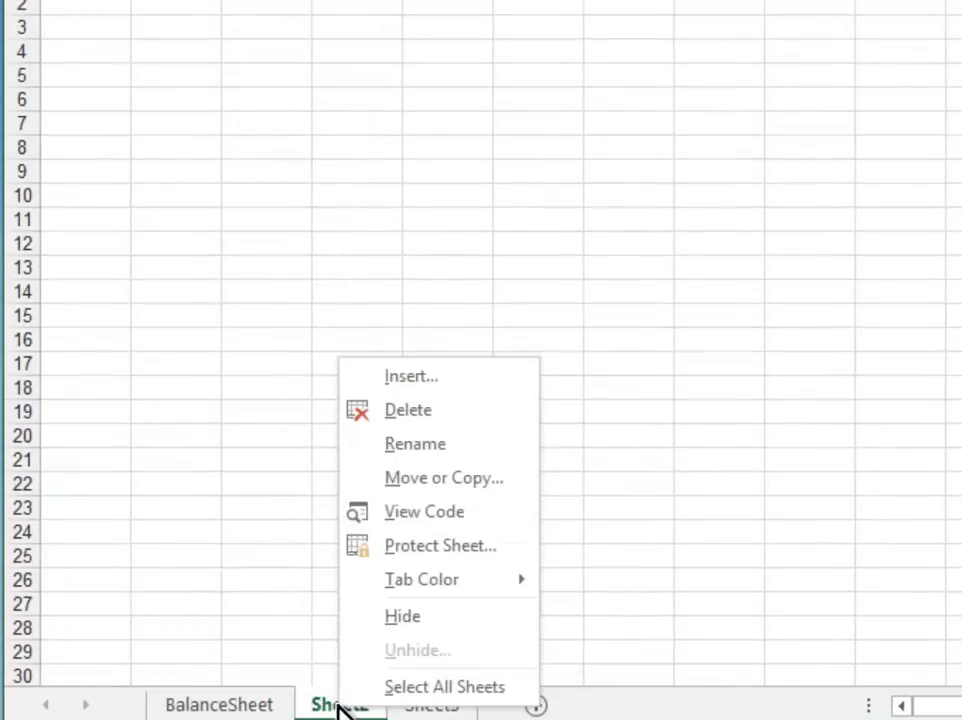
left_click(414, 410)
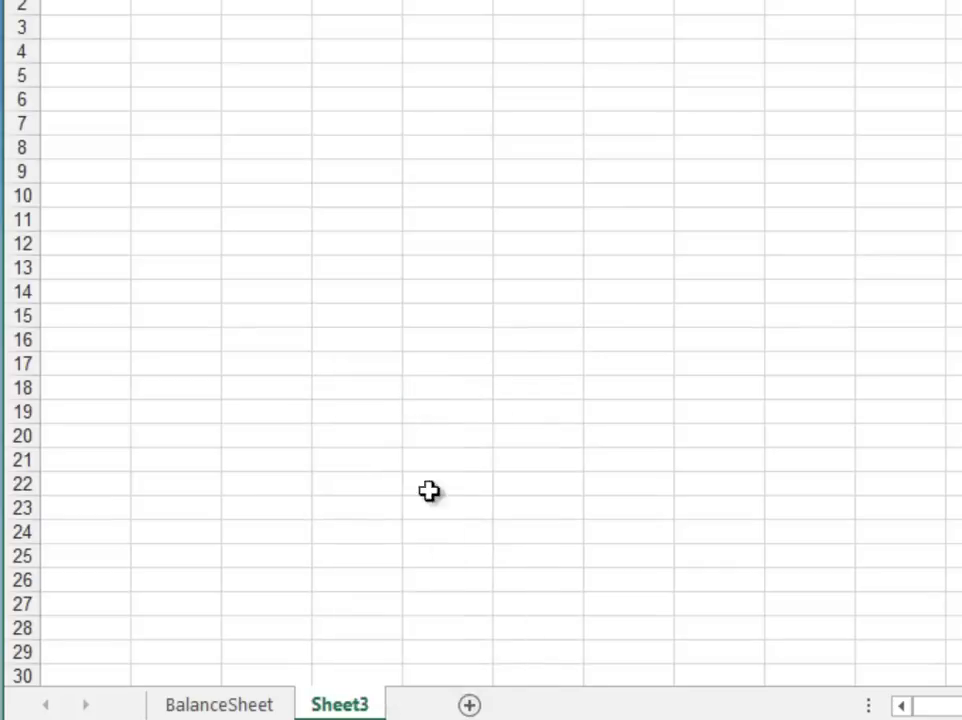
right_click(357, 705)
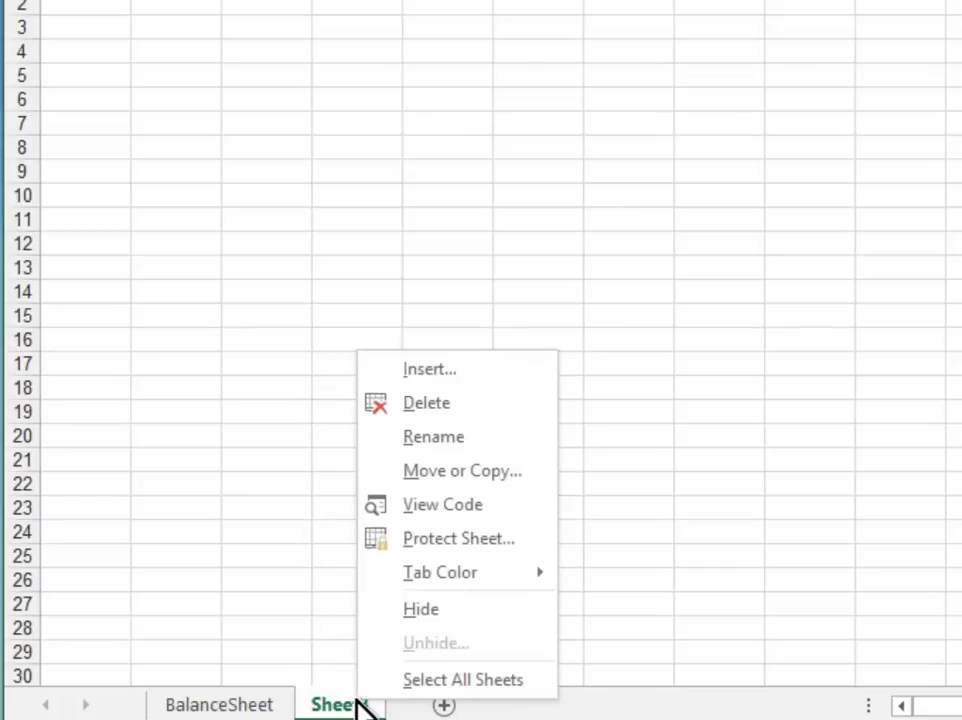
left_click(457, 400)
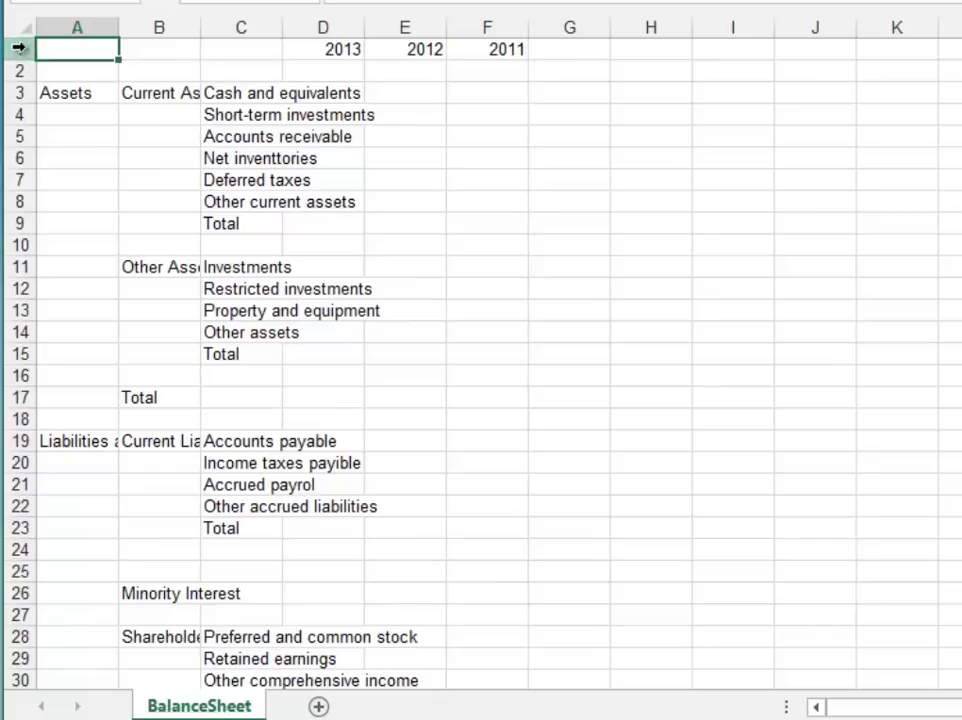
Insert two blank rows above the row with the year headings
left_click(24, 48)
left_click_drag(25, 47, 26, 72)
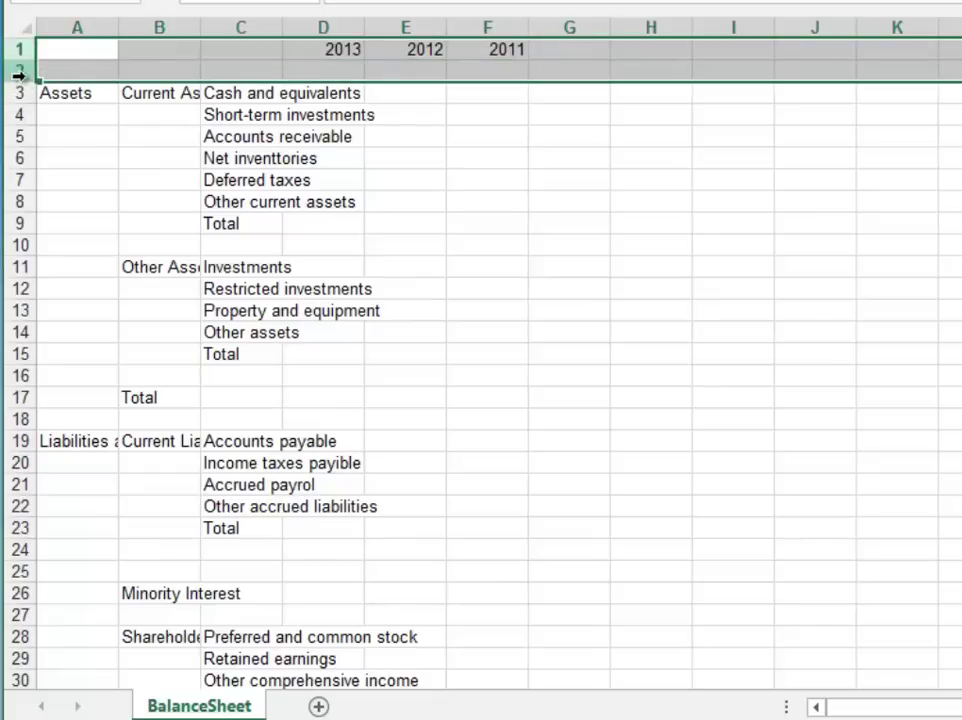
right_click(18, 70)
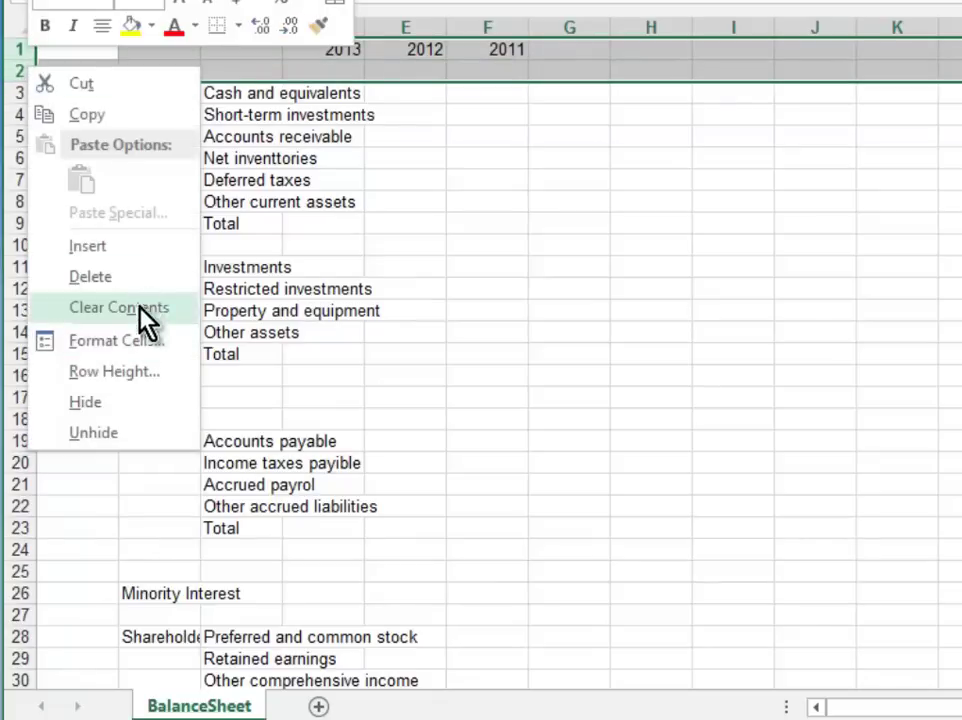
left_click(140, 250)
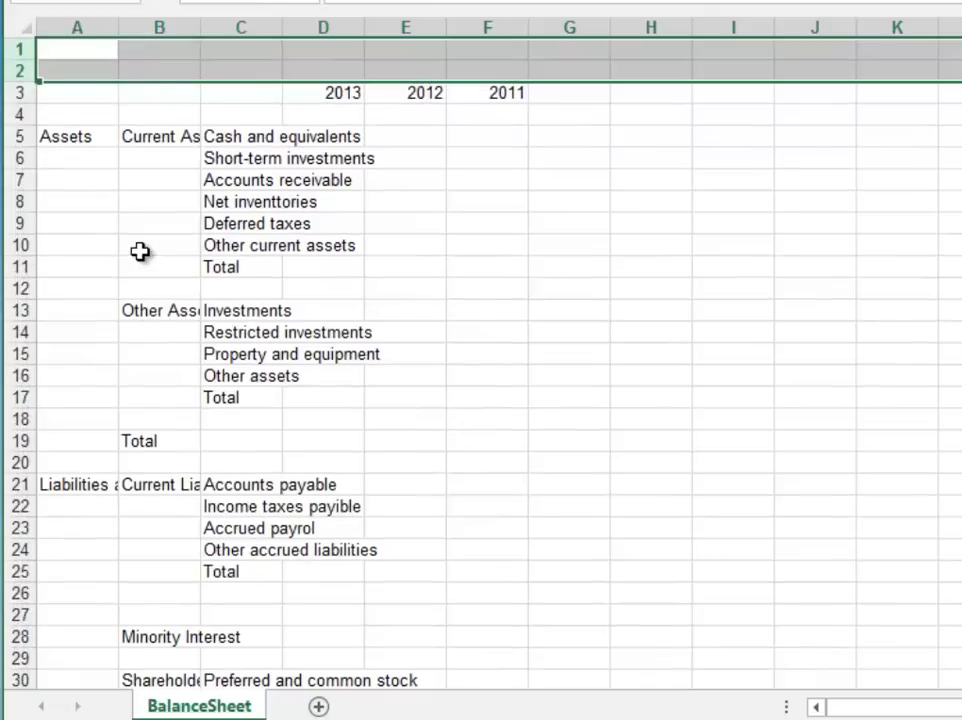
Enter a four-line title in A1: Halley Foods, Balance Sheet, As of December 31, For the years 2011 through 2013
left_click(75, 51)
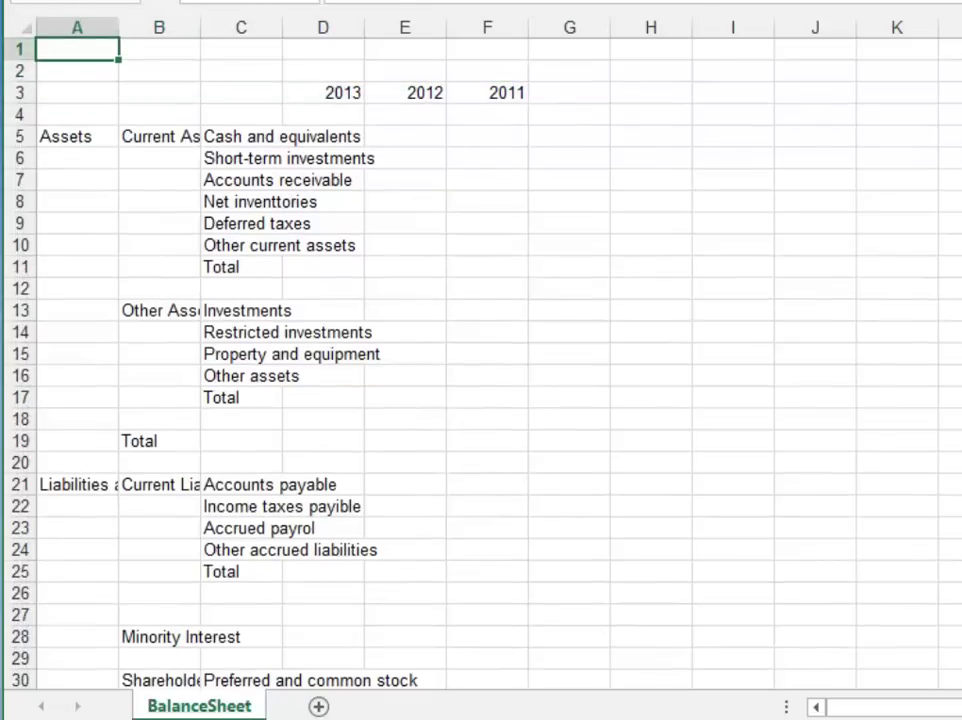
type("Halley ")
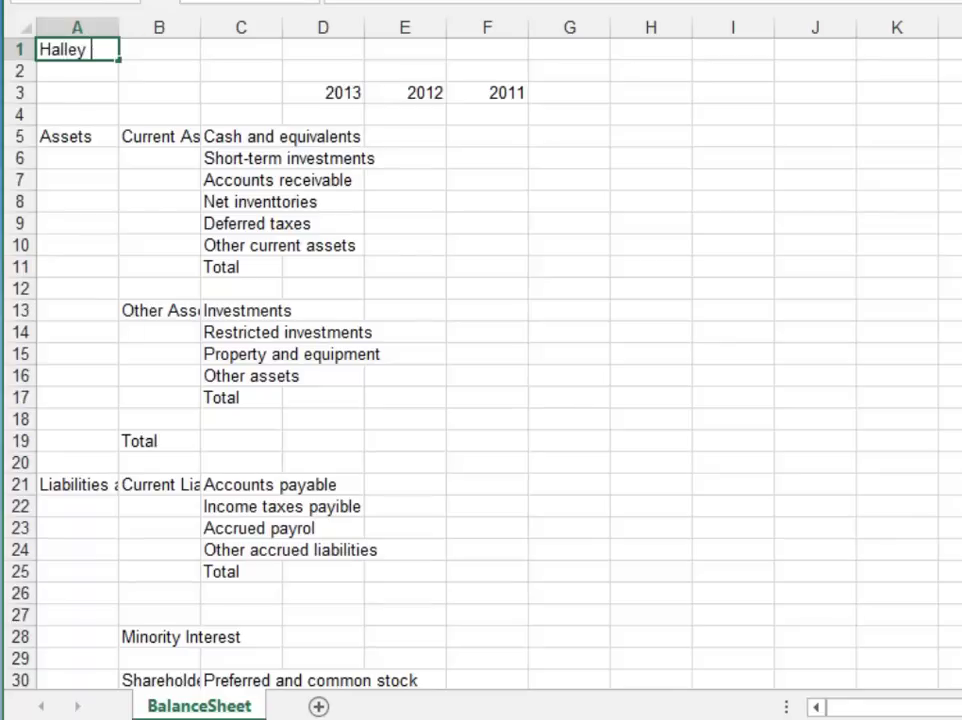
type("Foods")
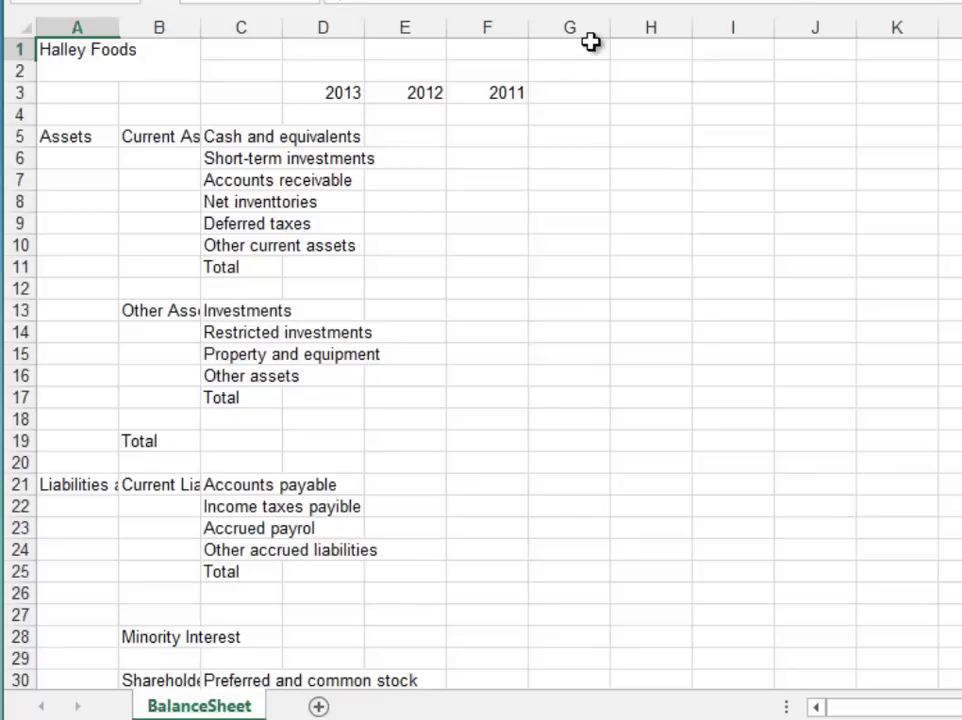
key("Return")
type("Balance Shee")
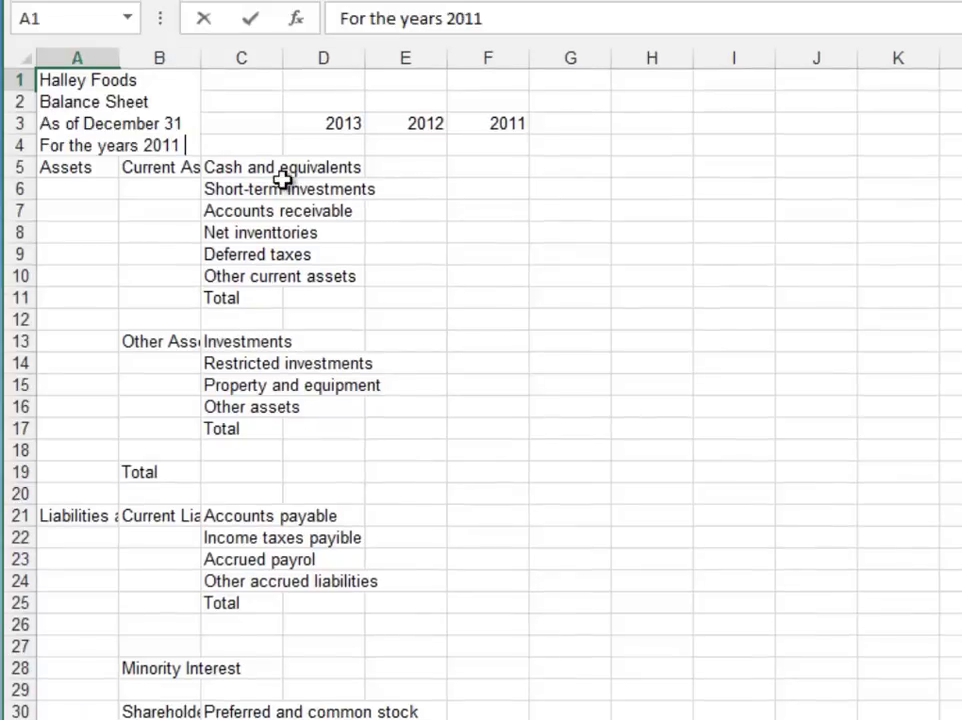
type("through 2013")
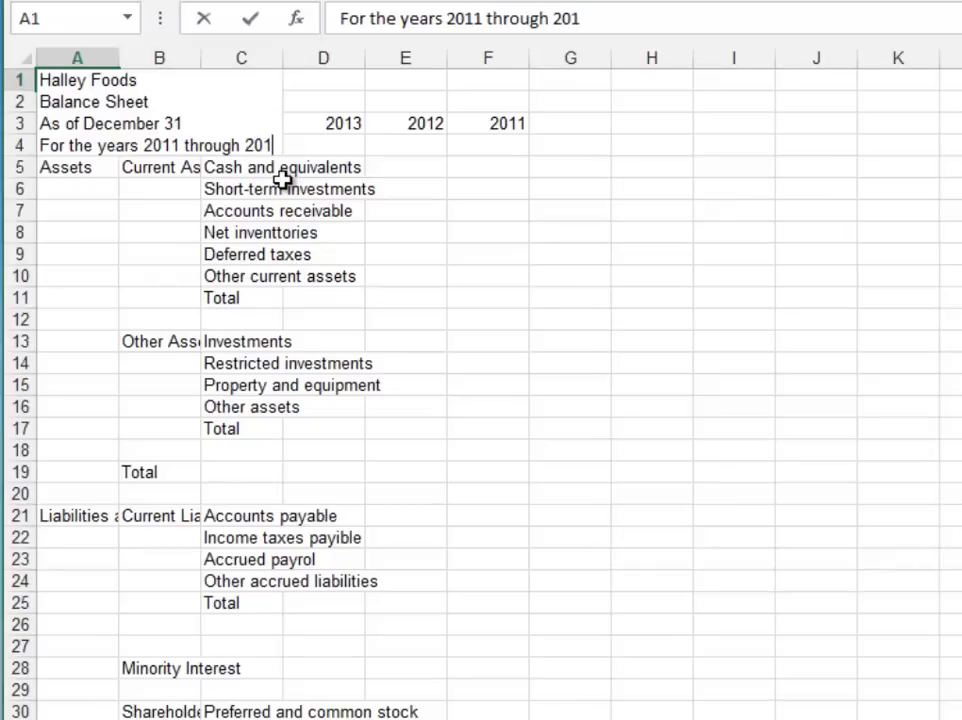
key("Return")
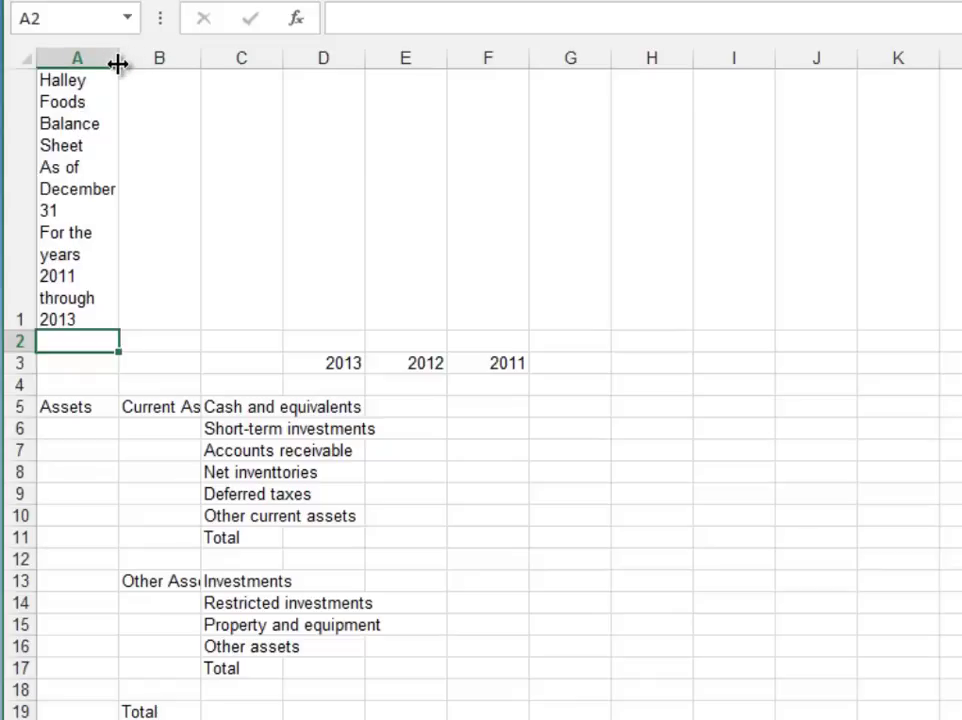
Widen columns A, B and C to fit their text, and autofit the height of row 1
left_click_drag(118, 64, 309, 67)
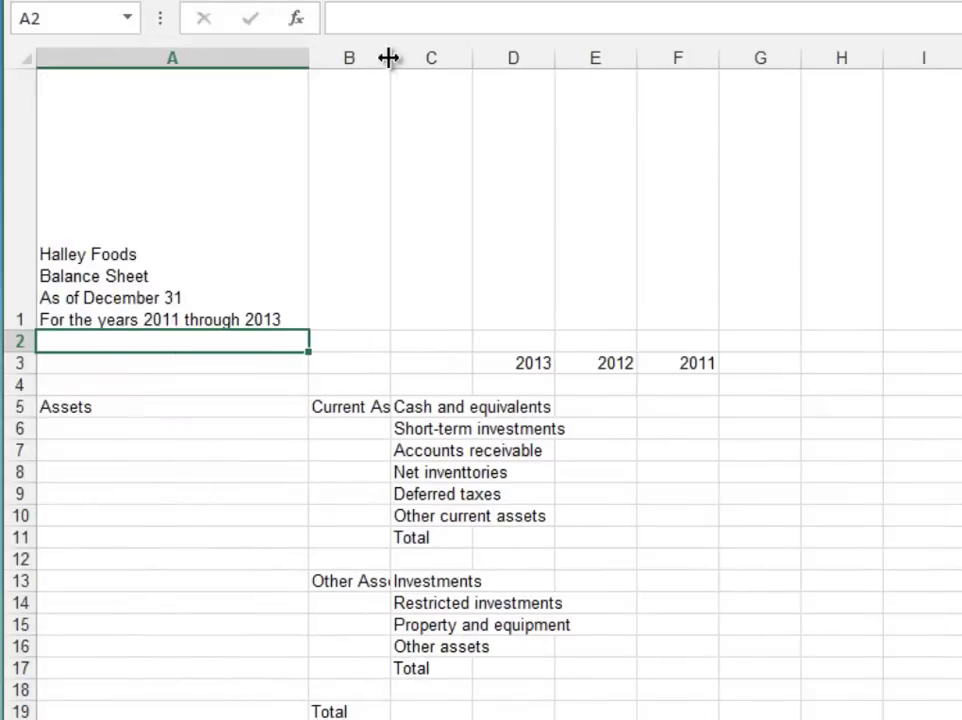
left_click_drag(388, 58, 500, 62)
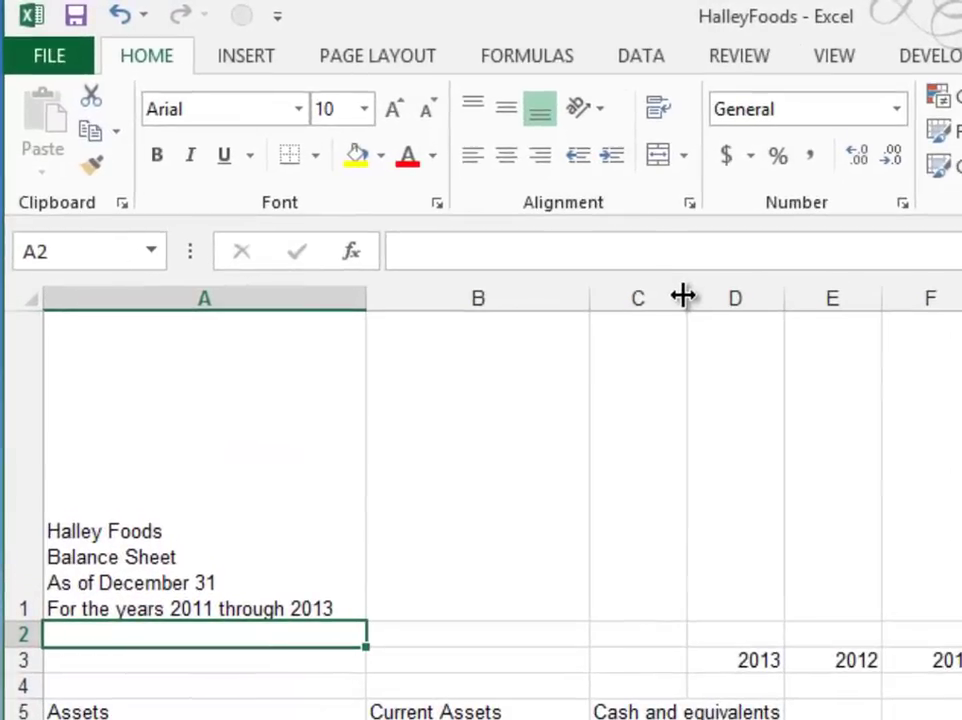
left_click_drag(466, 199, 466, 199)
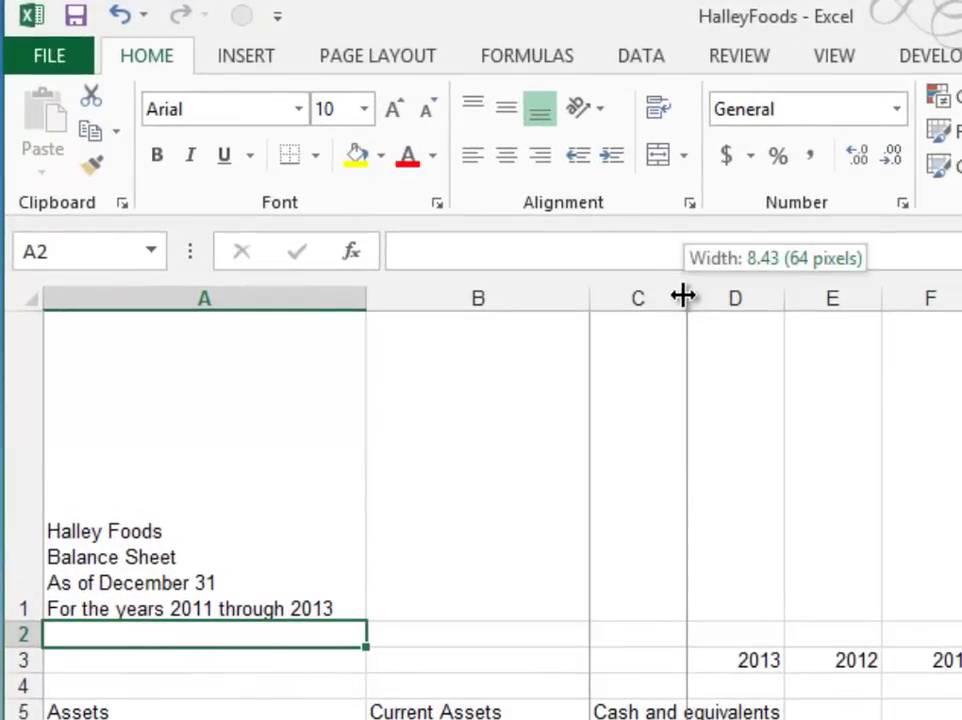
left_click_drag(683, 295, 858, 312)
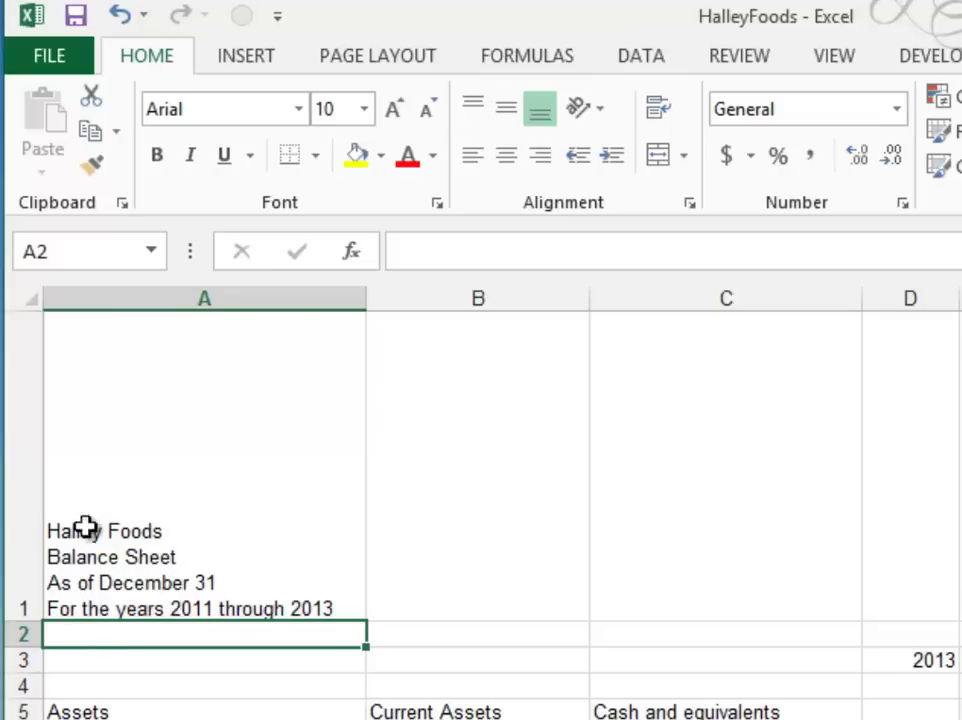
left_click(108, 585)
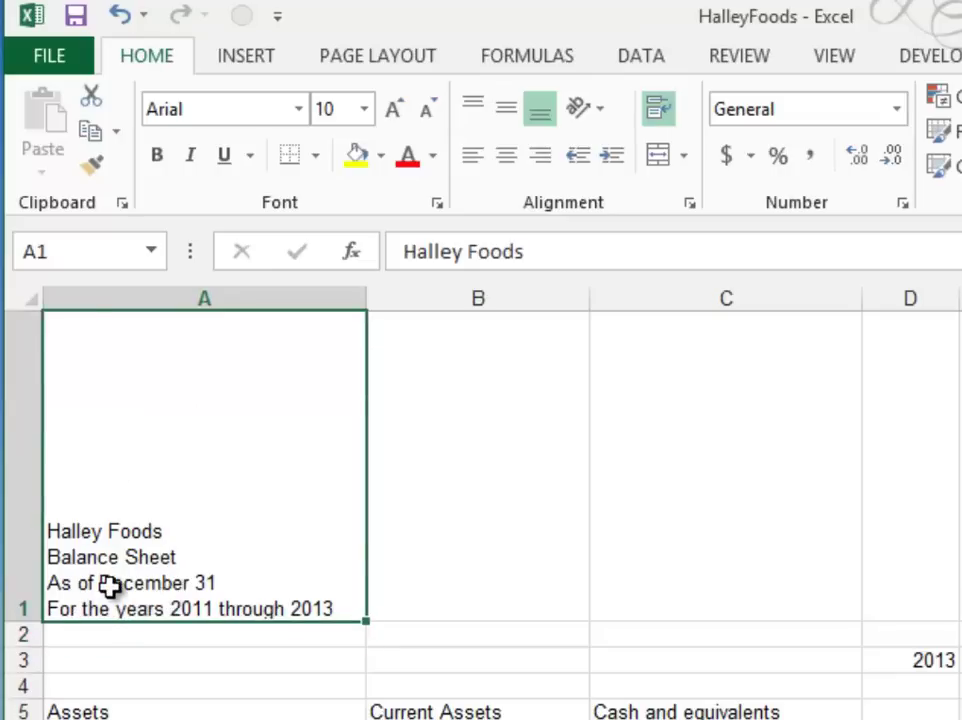
double_click(27, 622)
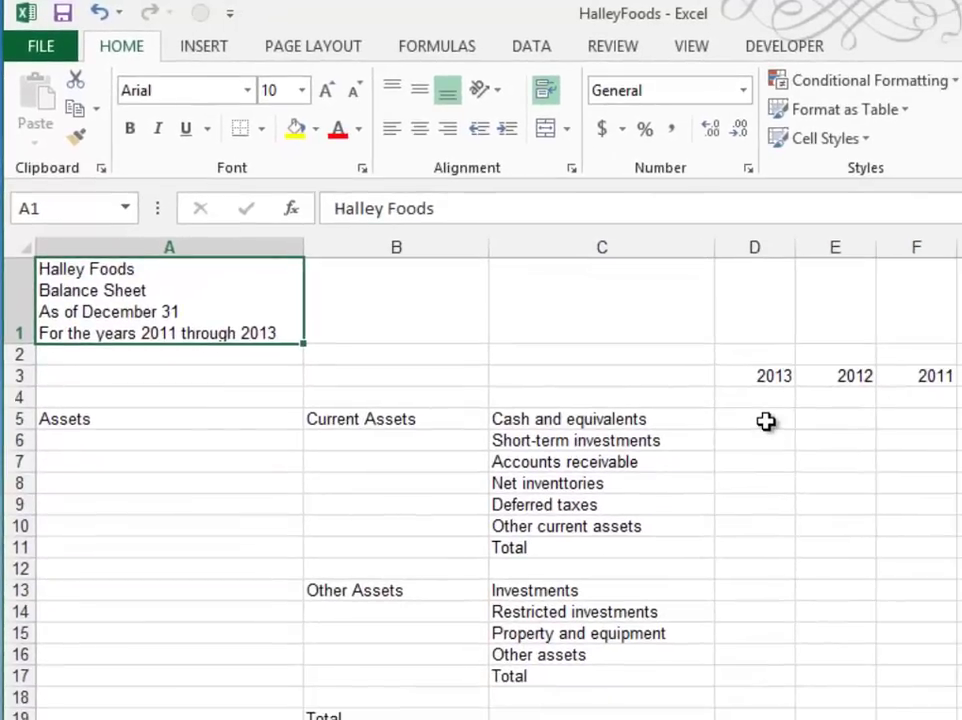
Enter the 2013 figures 806 for cash and equivalents in D5 and 1194 for short-term investments in D6
left_click(924, 505)
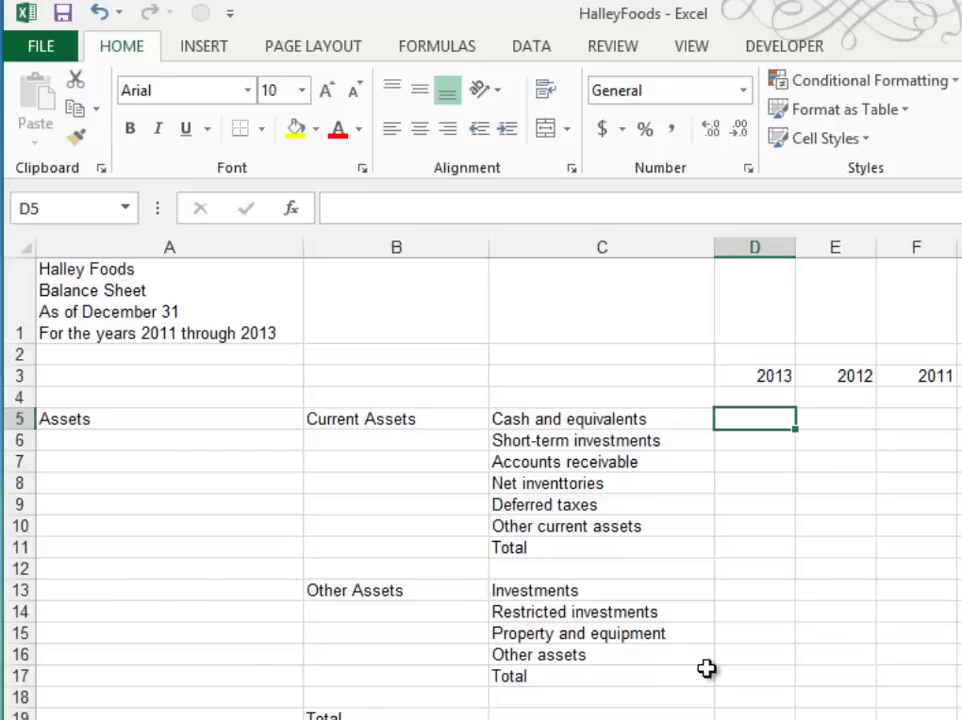
type("806")
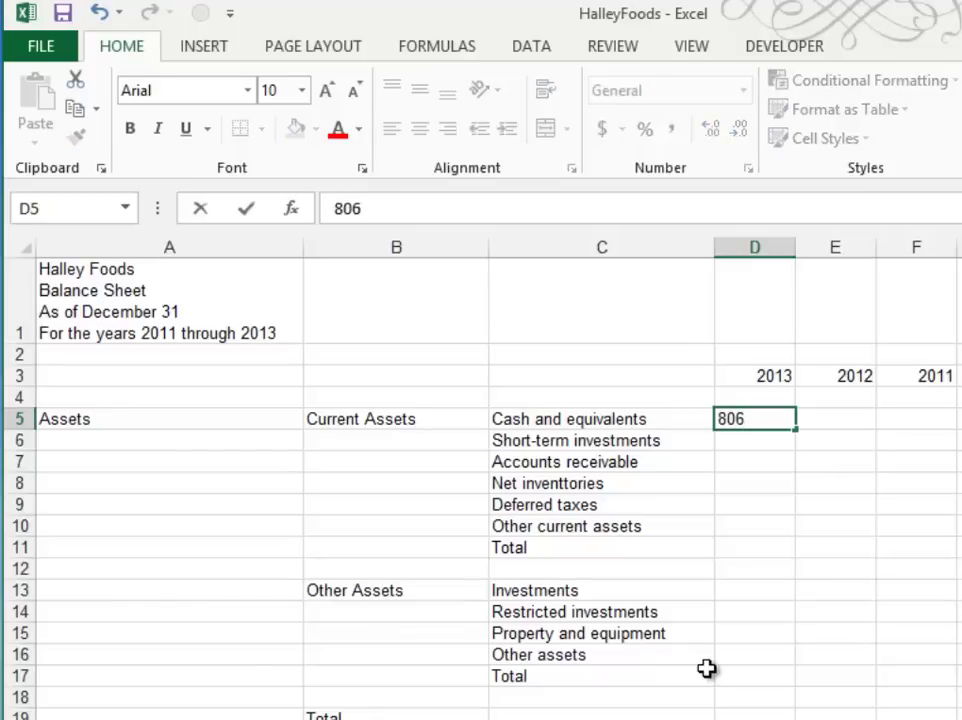
key("Return")
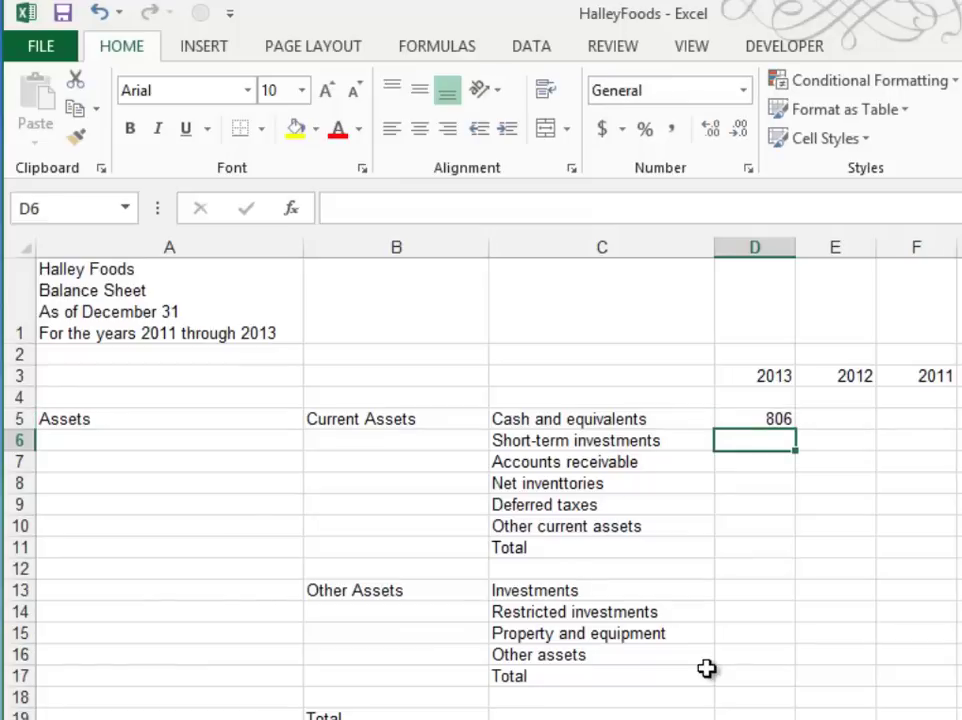
type("1194")
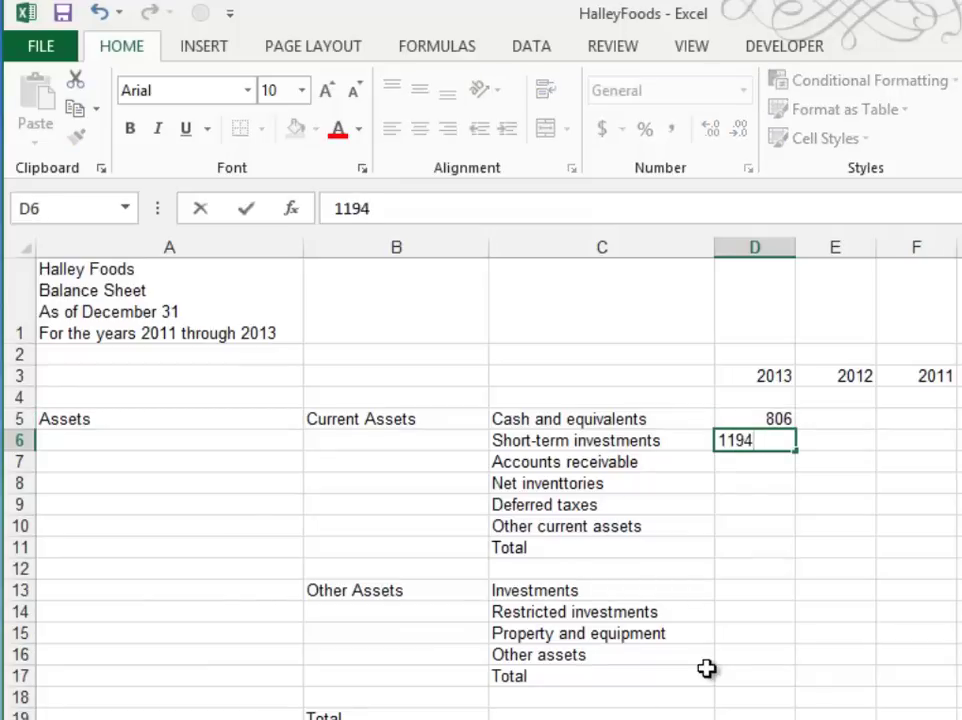
key("Return")
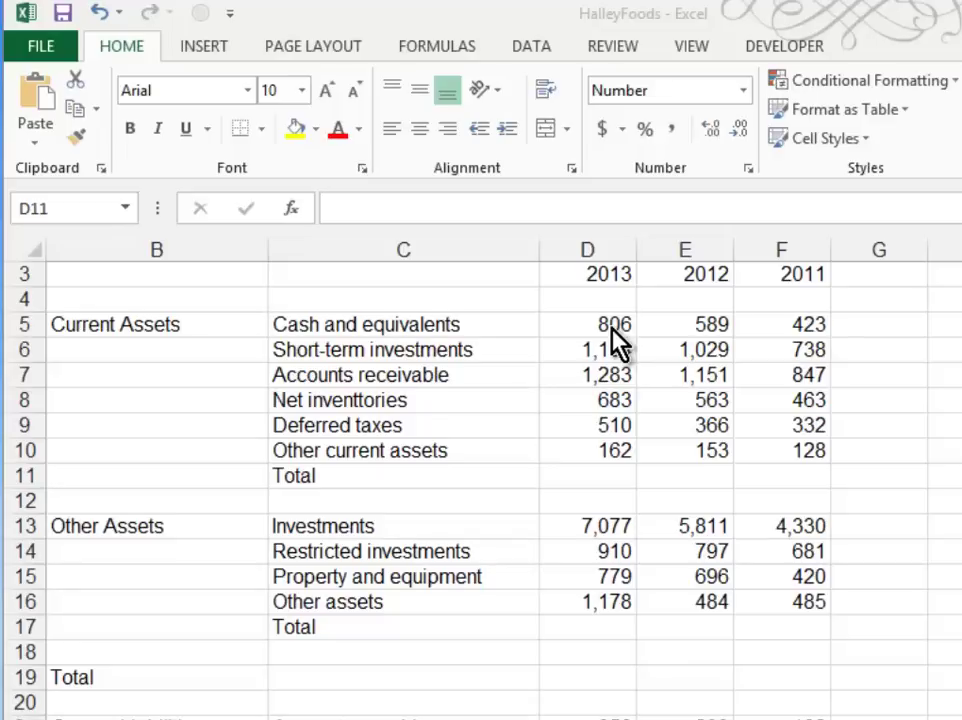
Total the 2013 current assets in D11 with AutoSum over D5:D10
left_click(581, 474)
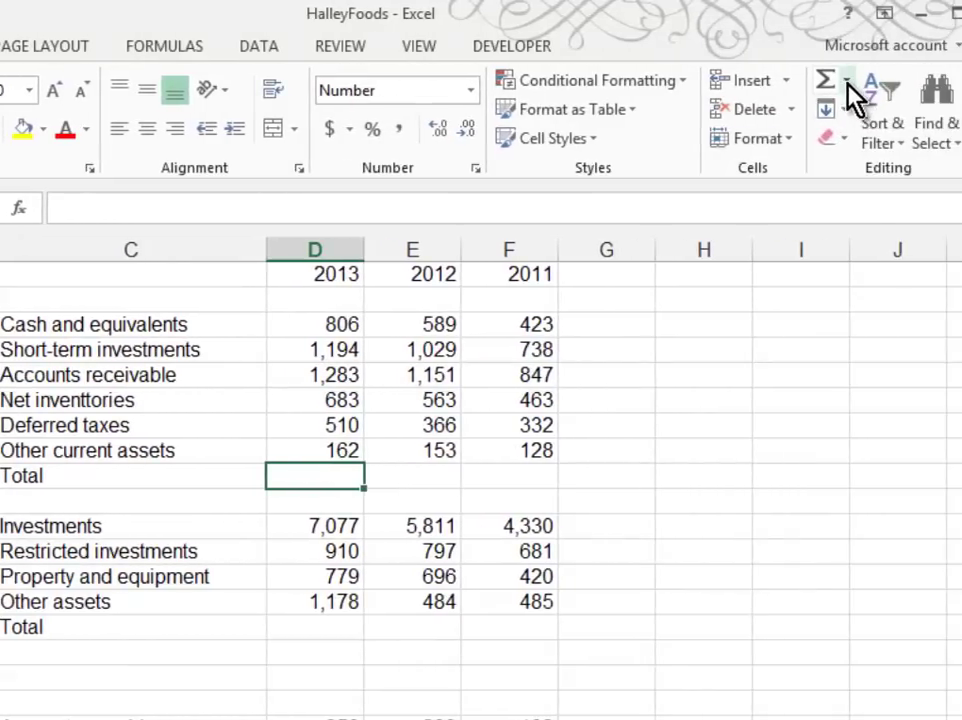
left_click(847, 82)
left_click(831, 82)
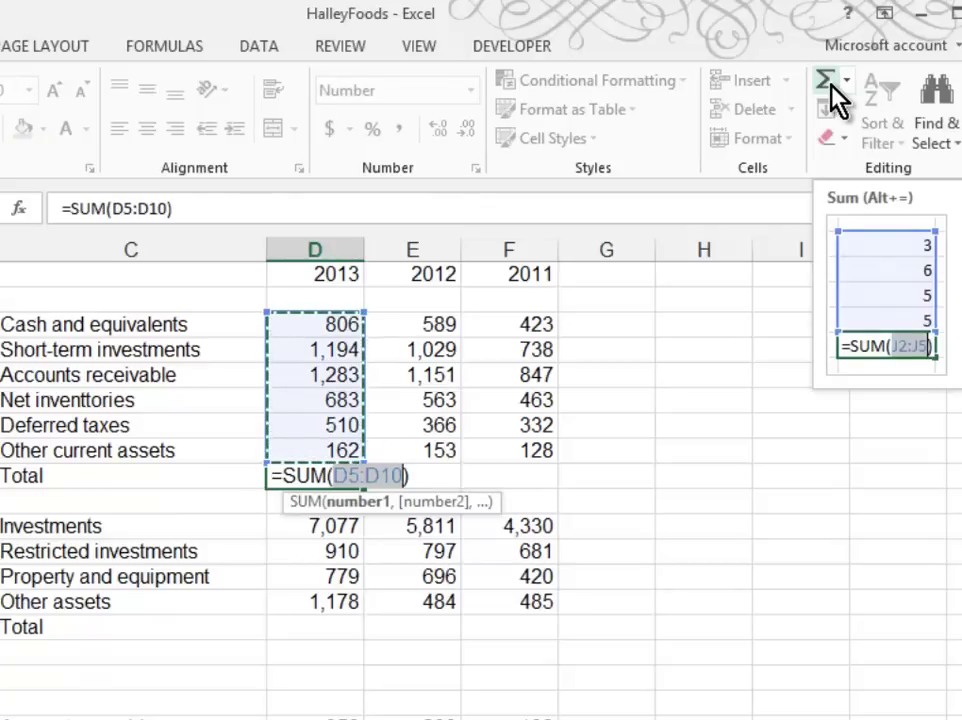
left_click(831, 84)
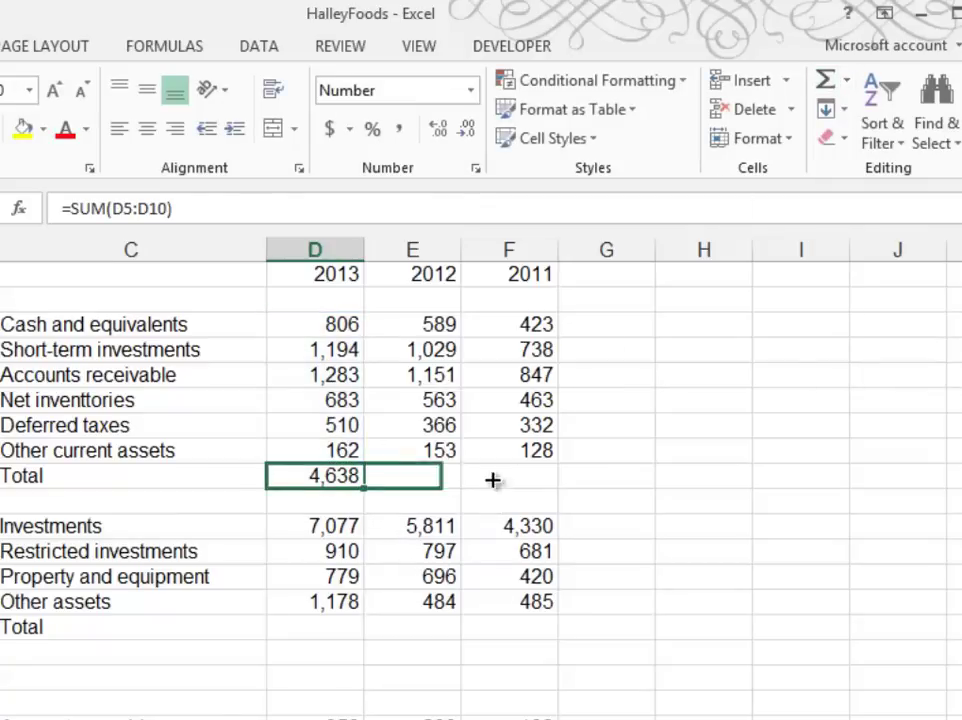
Fill the current assets total across E11:F11 and total Other Assets in D17:F17 with AutoSum over rows 13 to 16
left_click_drag(492, 480, 552, 480)
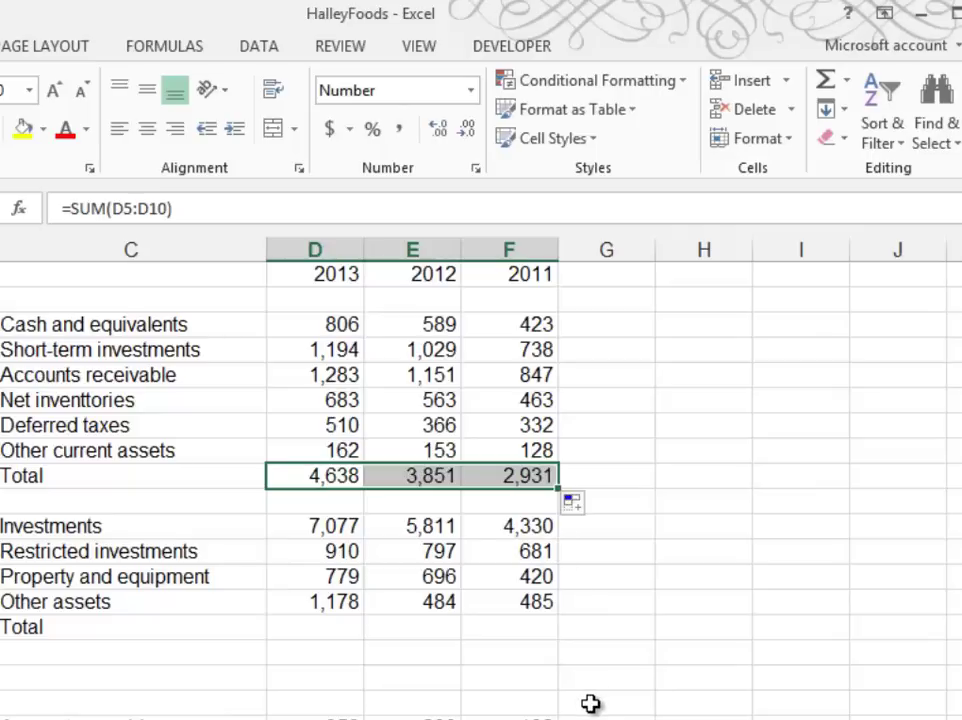
left_click(312, 628)
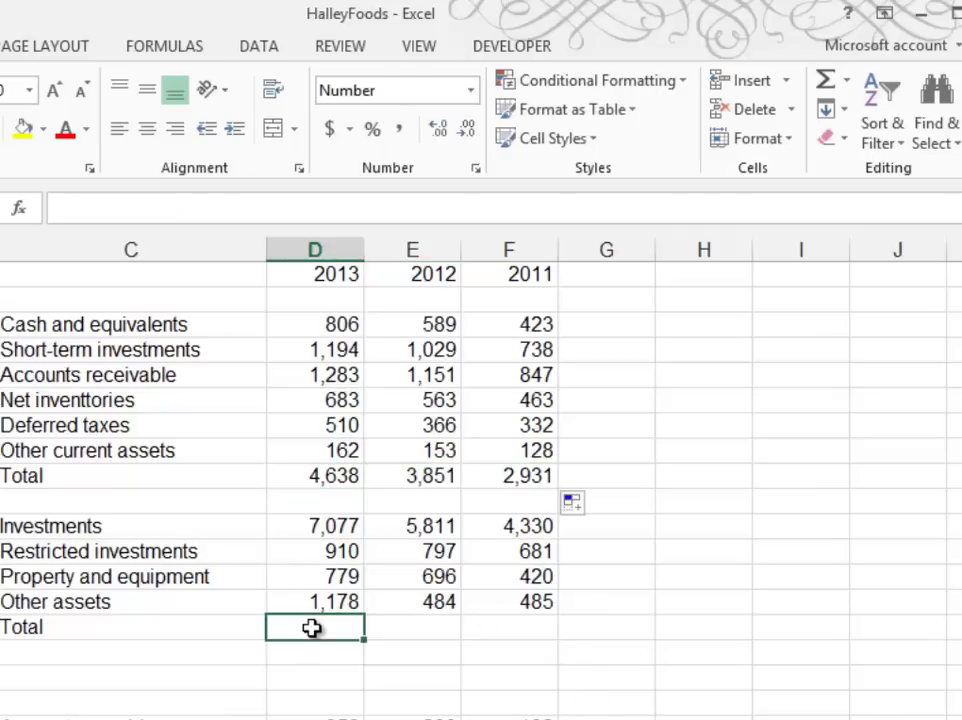
left_click(837, 86)
left_click(837, 86)
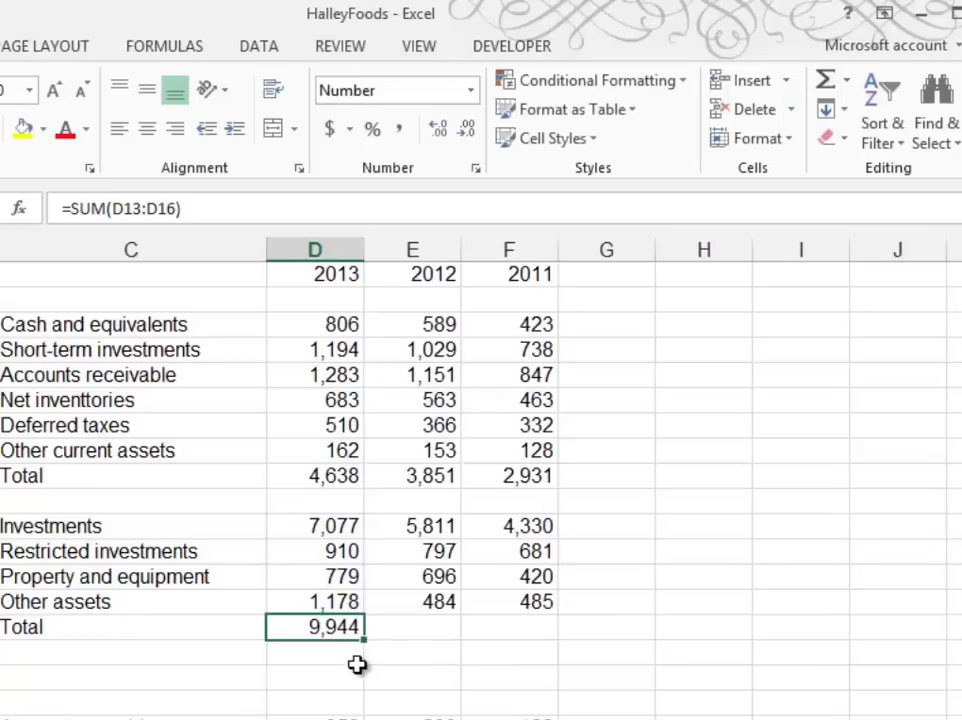
left_click_drag(366, 640, 511, 633)
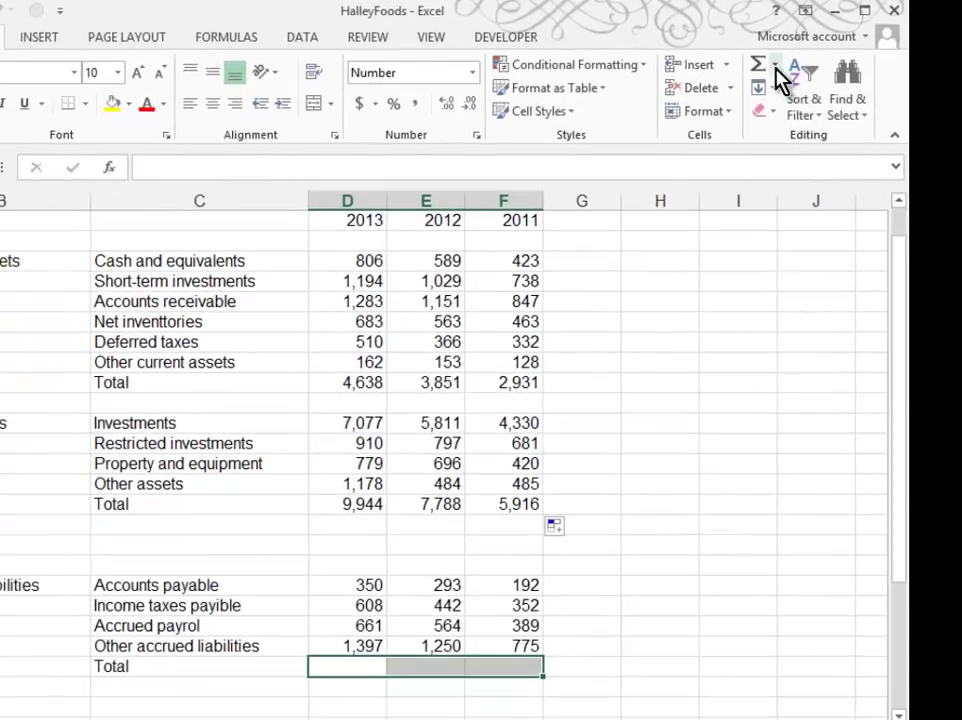
Use AutoSum to total Current Liabilities in D25:F25 and Shareholders' Equity in D33:F33
left_click(760, 68)
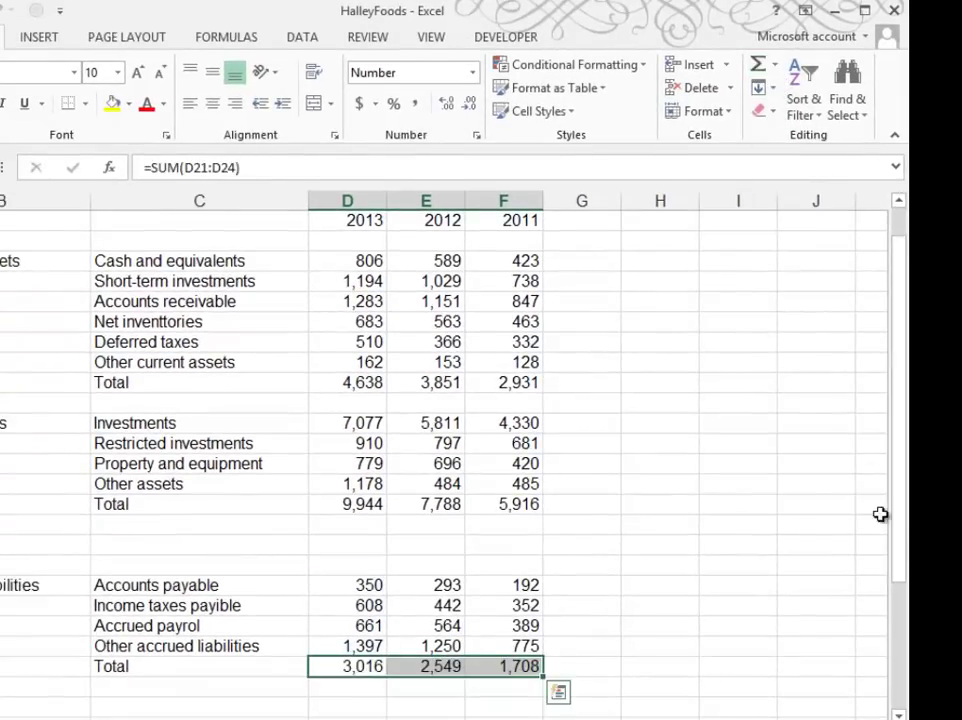
left_click_drag(900, 522, 874, 658)
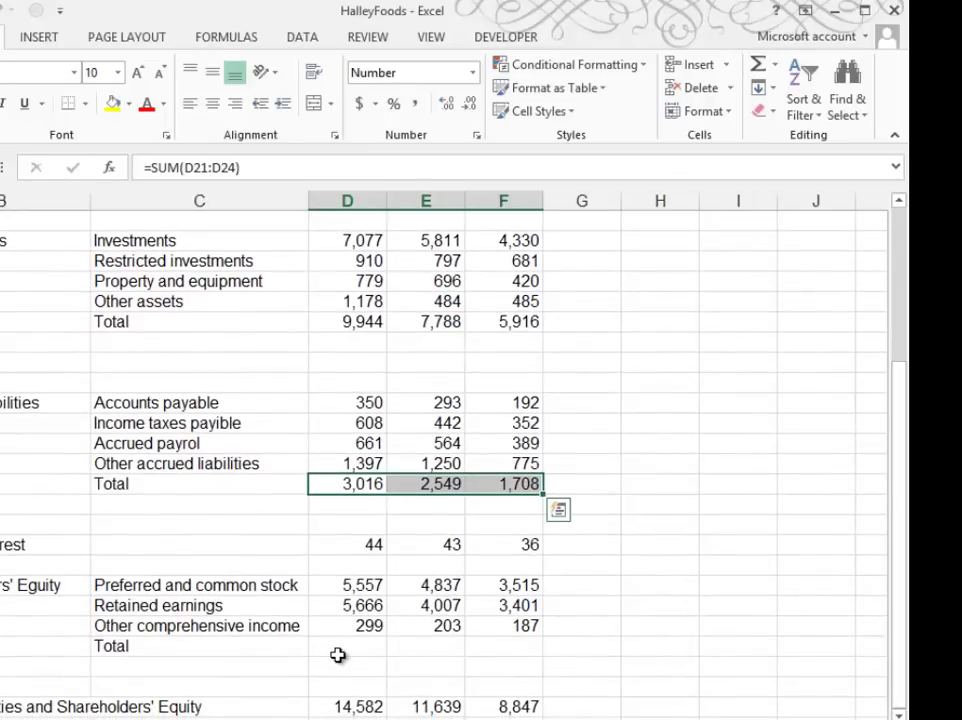
left_click(338, 648)
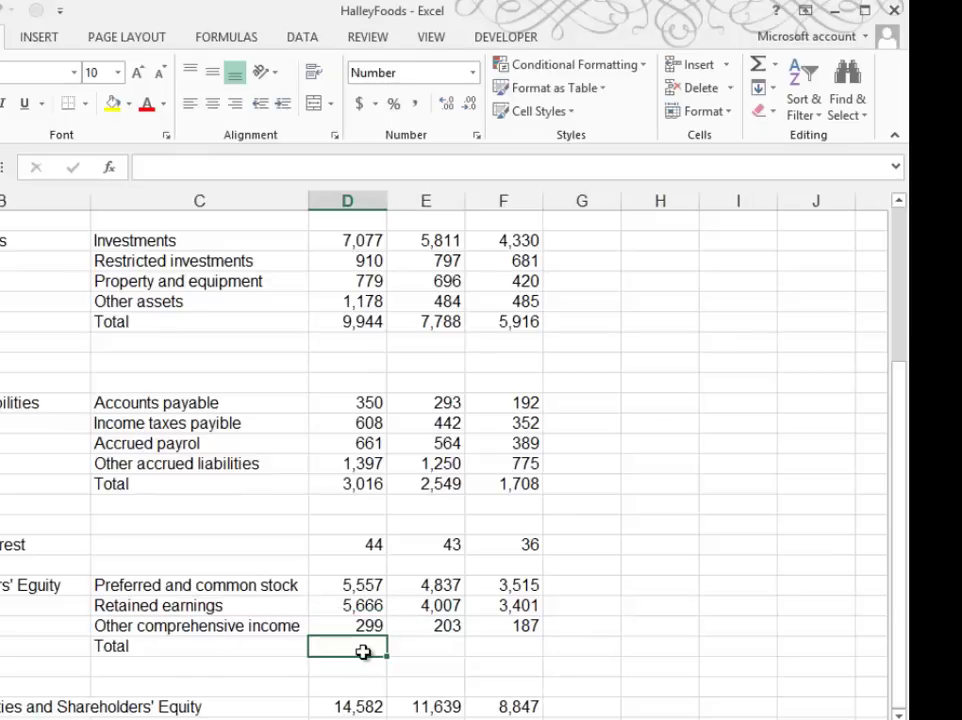
left_click_drag(361, 643, 496, 652)
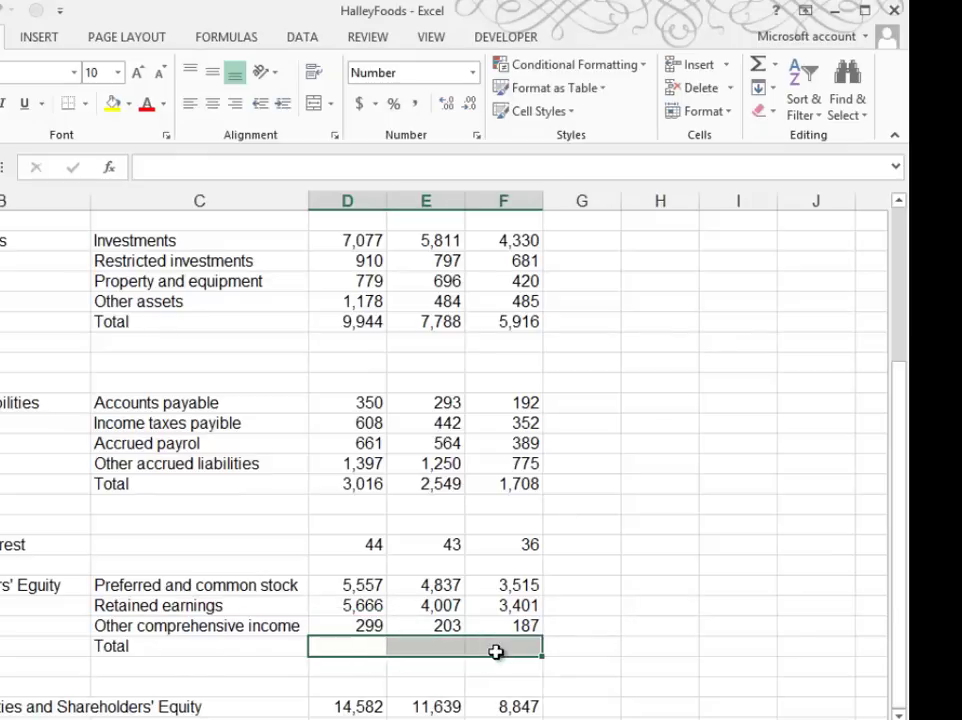
left_click(758, 66)
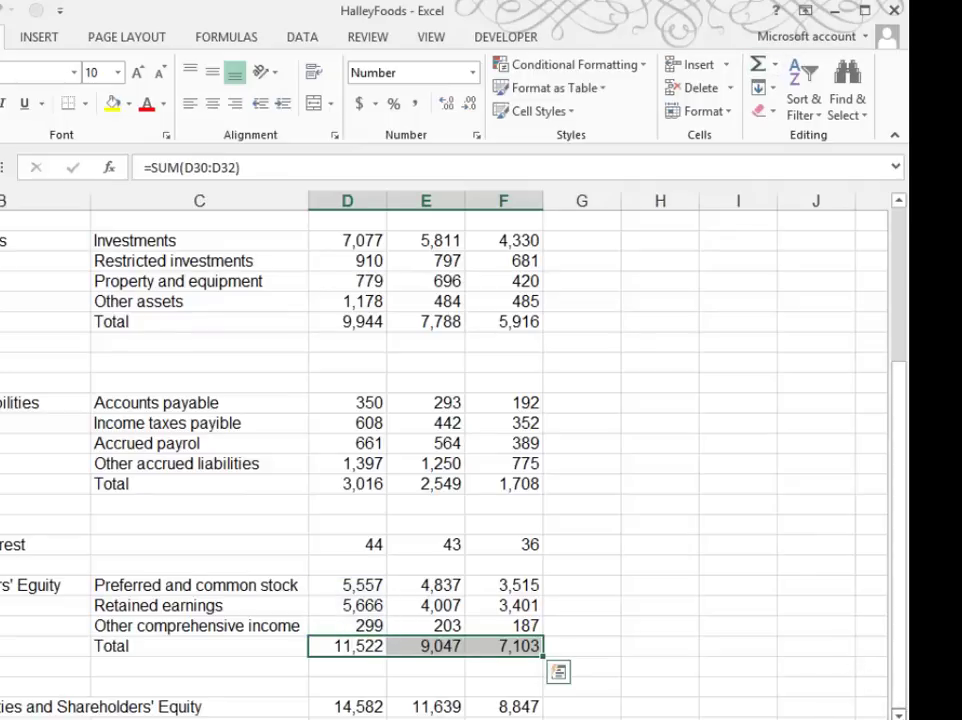
Clear the typed-in Total Liabilities and Shareholders' Equity figures from D36:F36
scroll(876, 698, "down", 1)
left_click(355, 666)
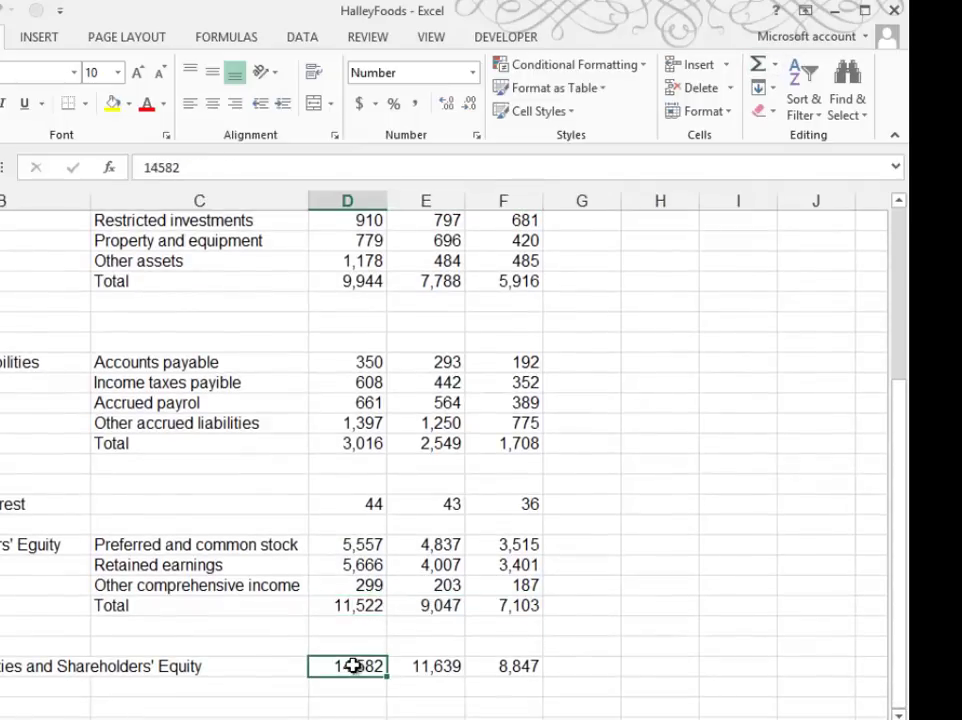
left_click_drag(355, 666, 474, 666)
key("Delete")
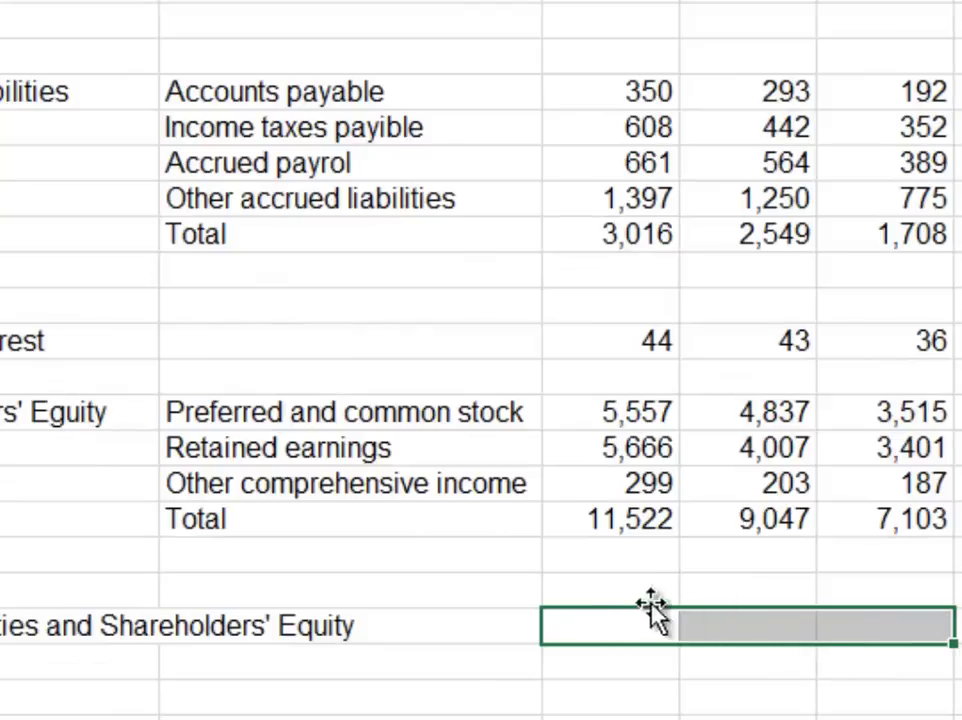
Enter =D25+D28+D33 in D36 for Total Liabilities and Shareholders' Equity and fill the formula across to F36
left_click(604, 624)
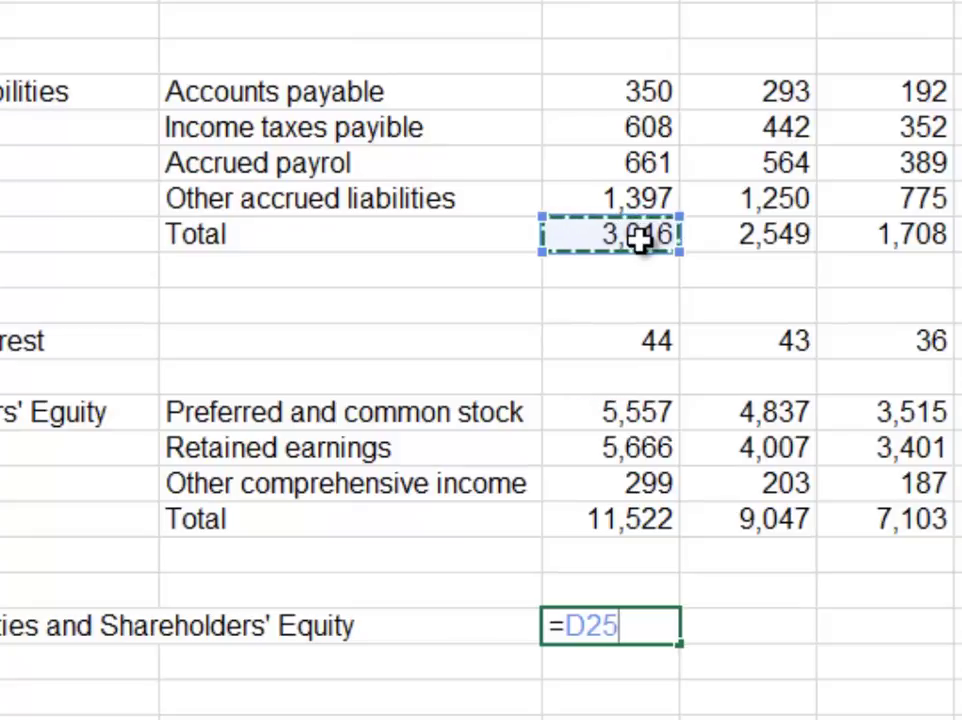
type("+")
left_click(626, 334)
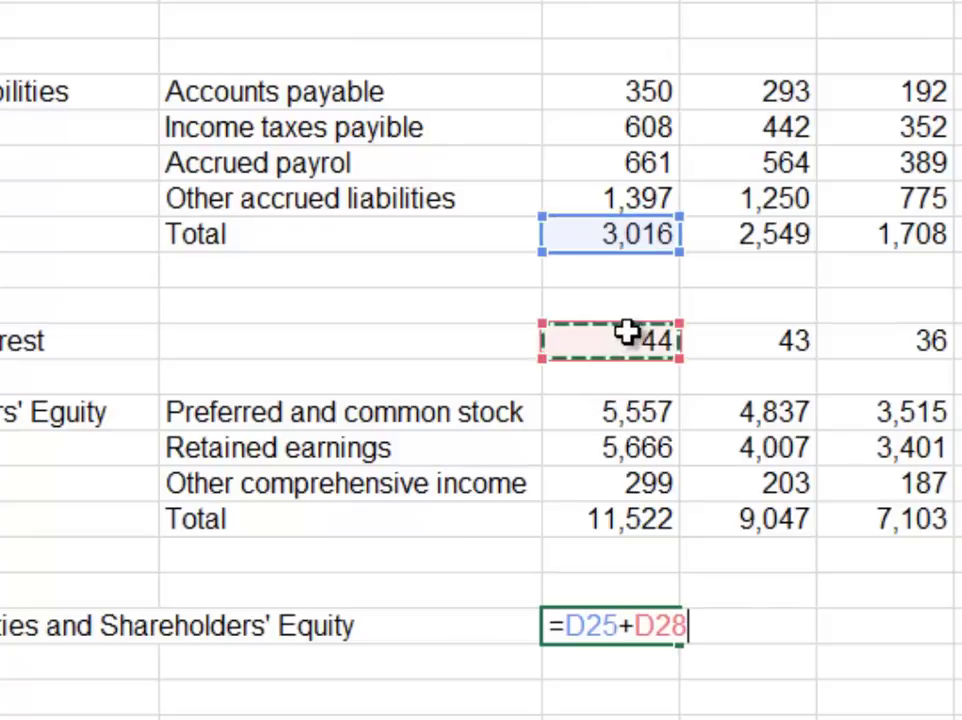
type("+")
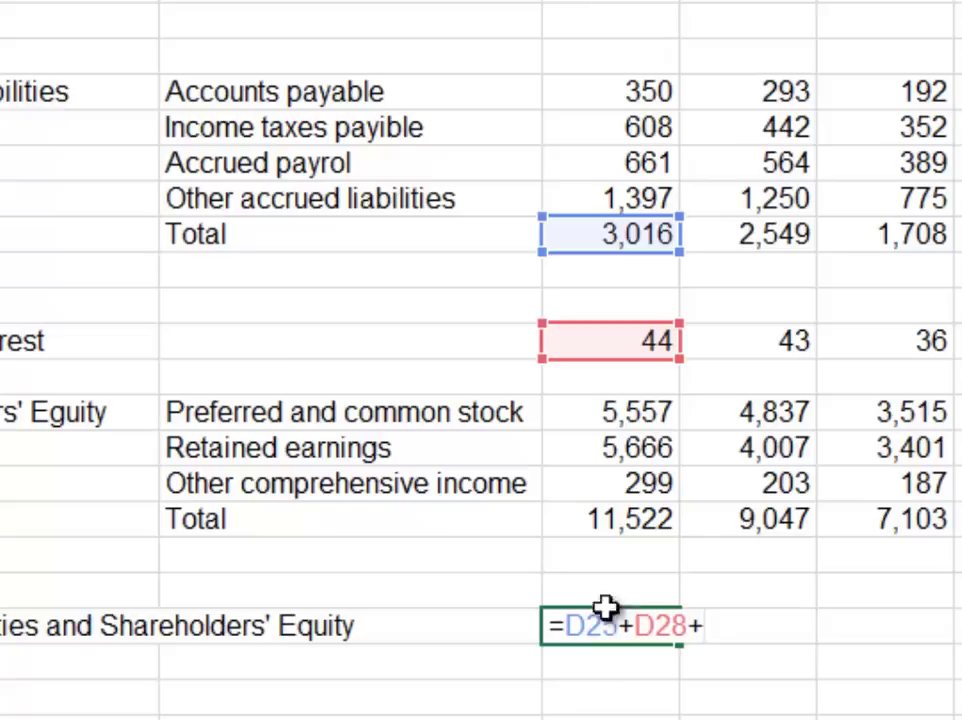
left_click(644, 514)
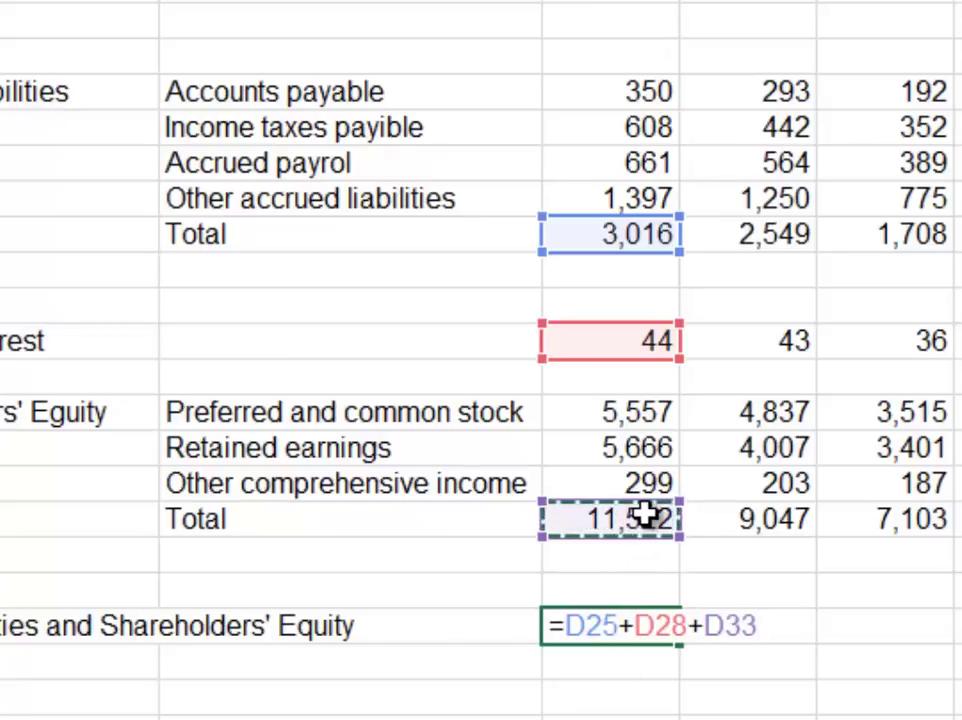
key("Return")
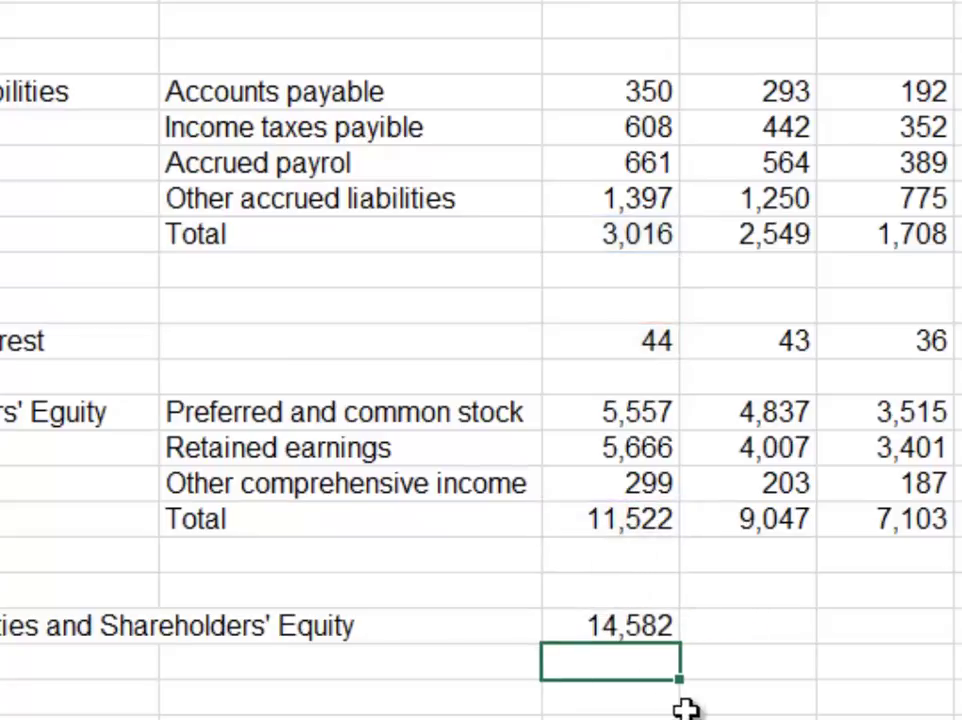
left_click(618, 623)
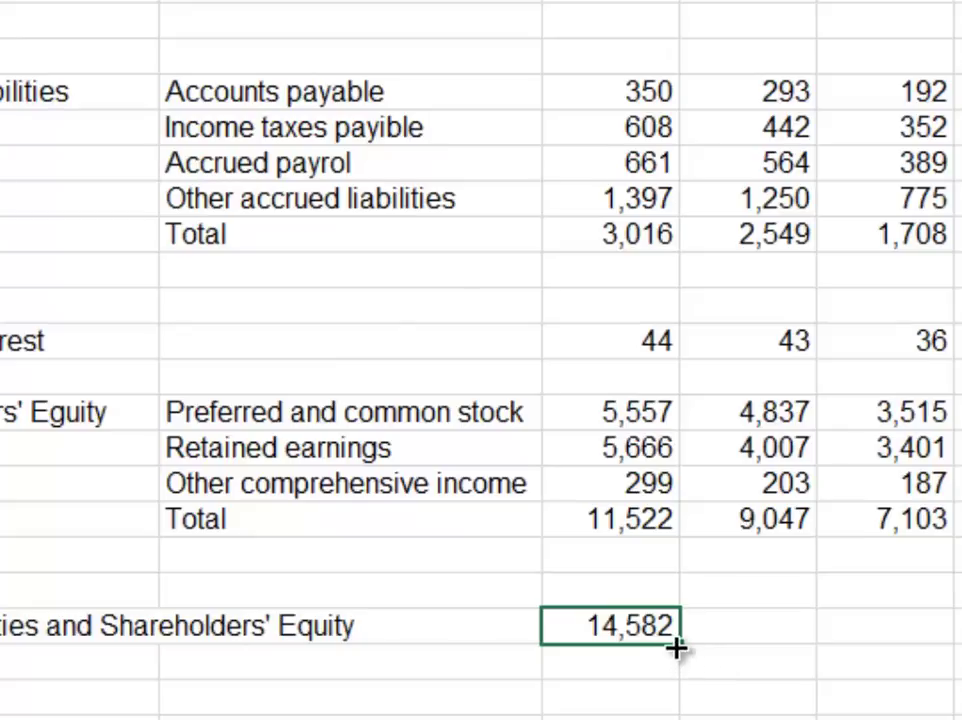
left_click_drag(678, 645, 950, 633)
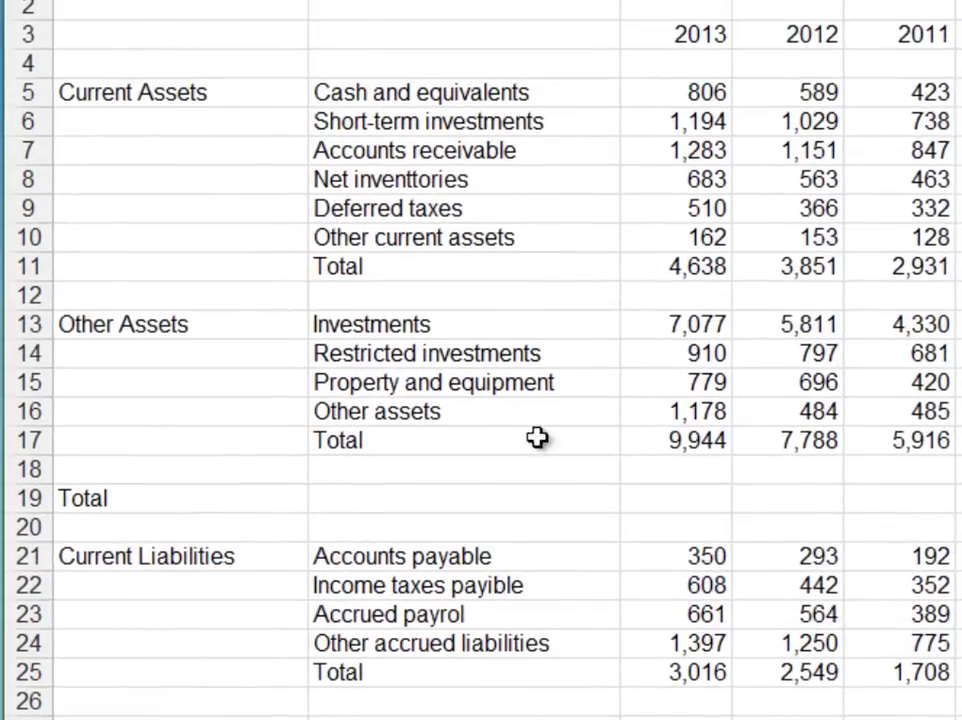
Enter =D11+D17 in D19 for the total assets and fill the formula across to F19
left_click(698, 498)
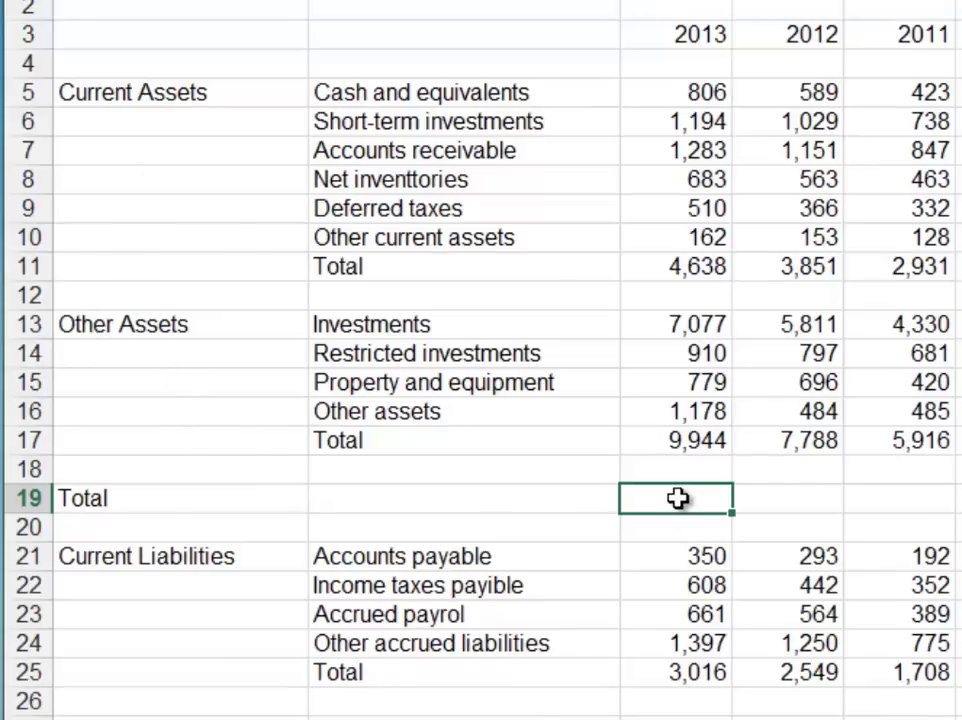
type("=")
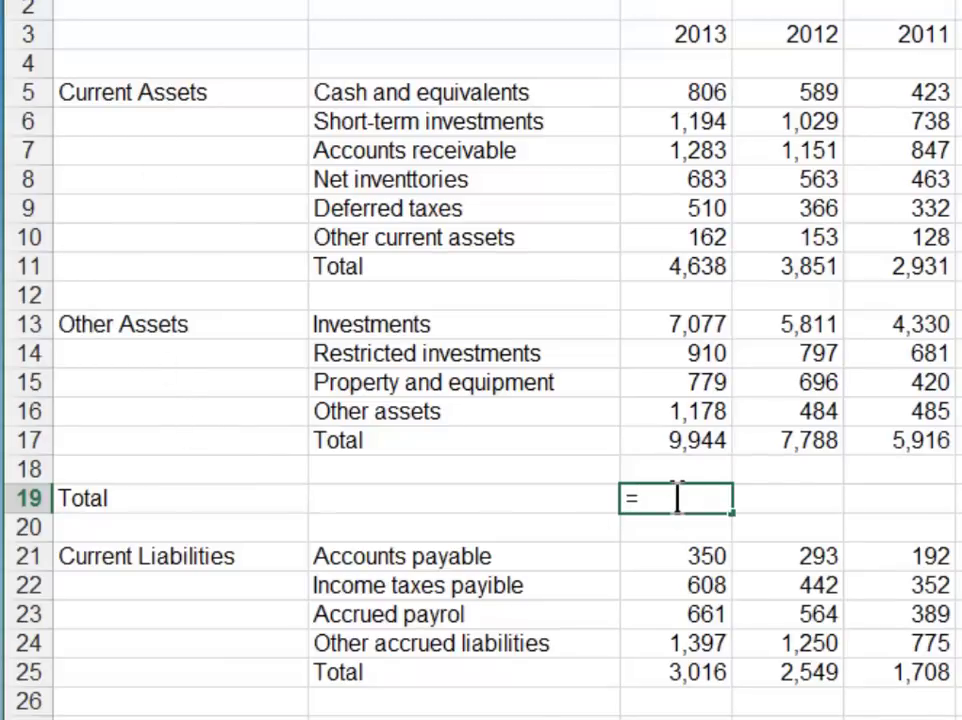
left_click(653, 272)
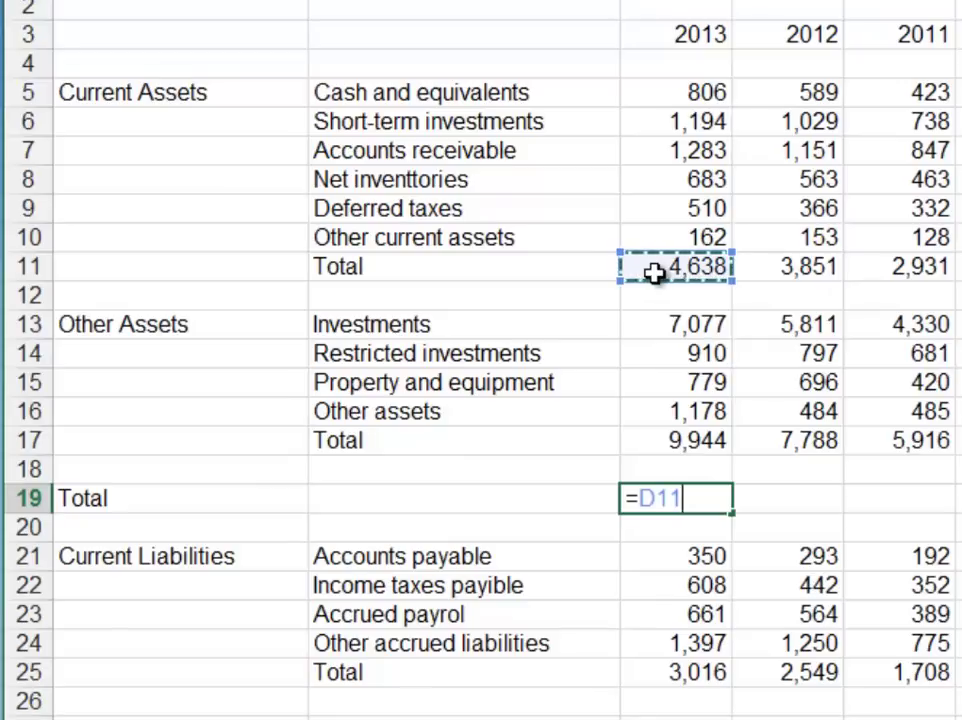
type("+")
left_click(673, 430)
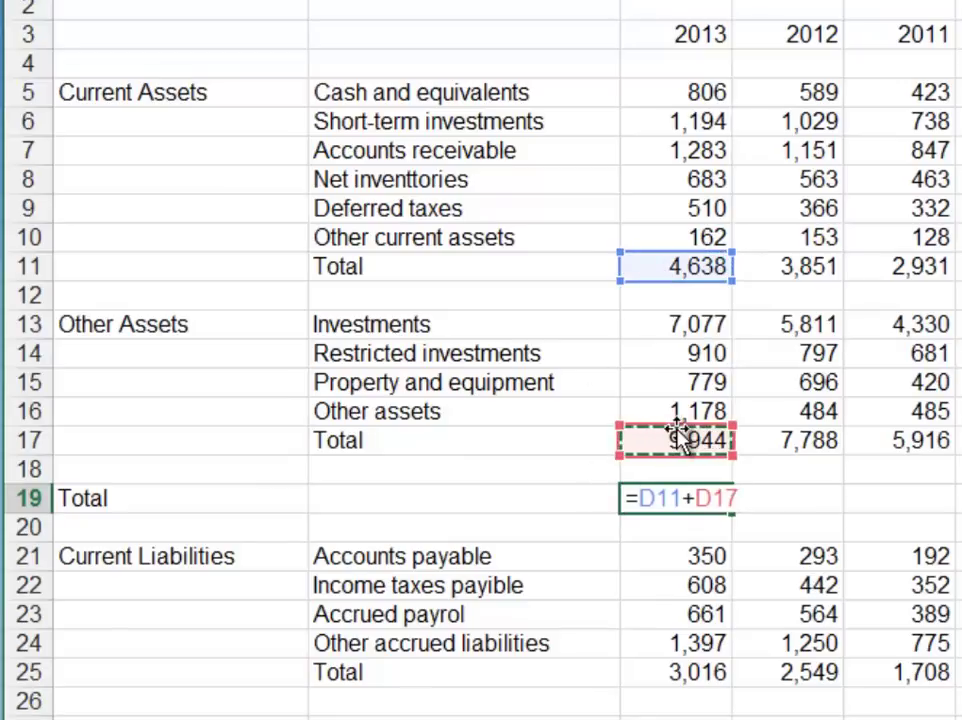
key("Return")
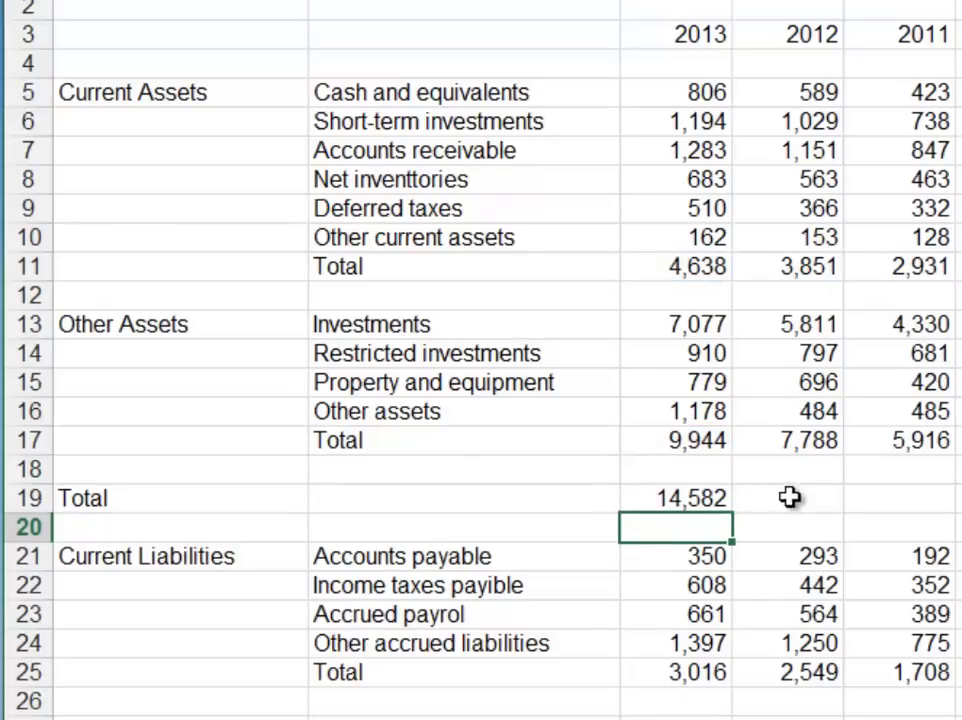
left_click(678, 494)
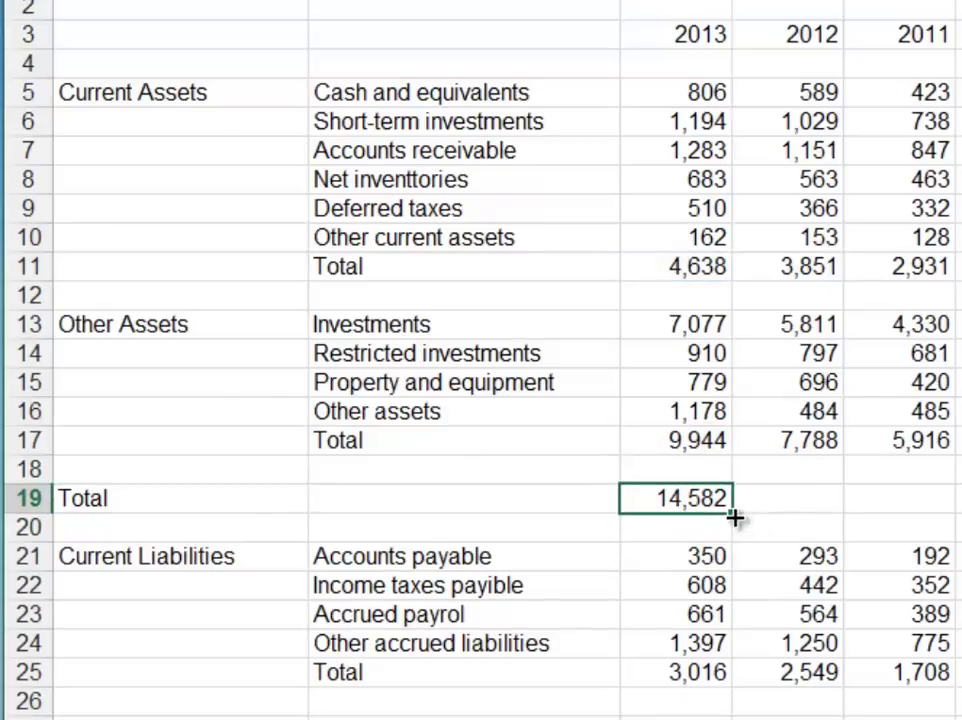
left_click_drag(735, 517, 936, 513)
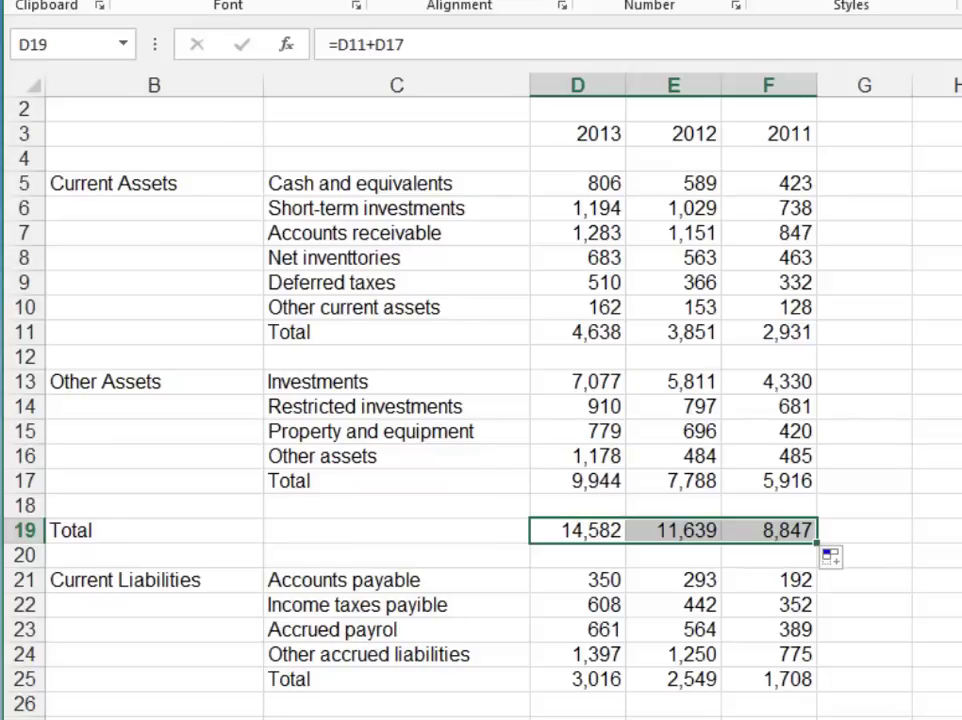
Spell-check the whole sheet starting from B1, correcting the misspellings to inventories, payable, payroll and Equity
scroll(362, 306, "down", 3)
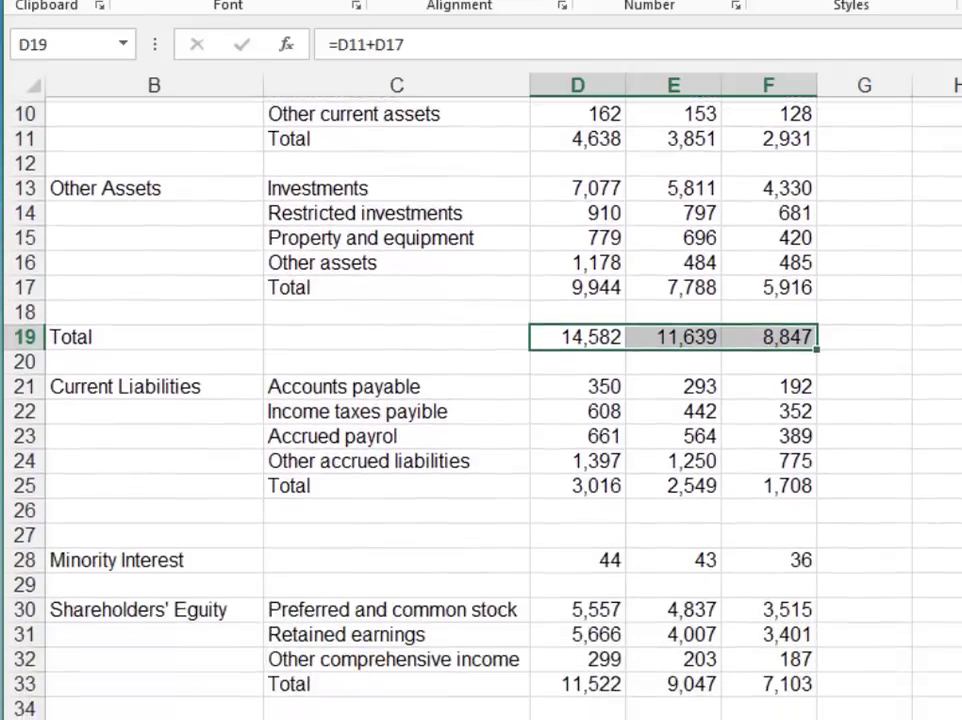
scroll(362, 306, "down", 1)
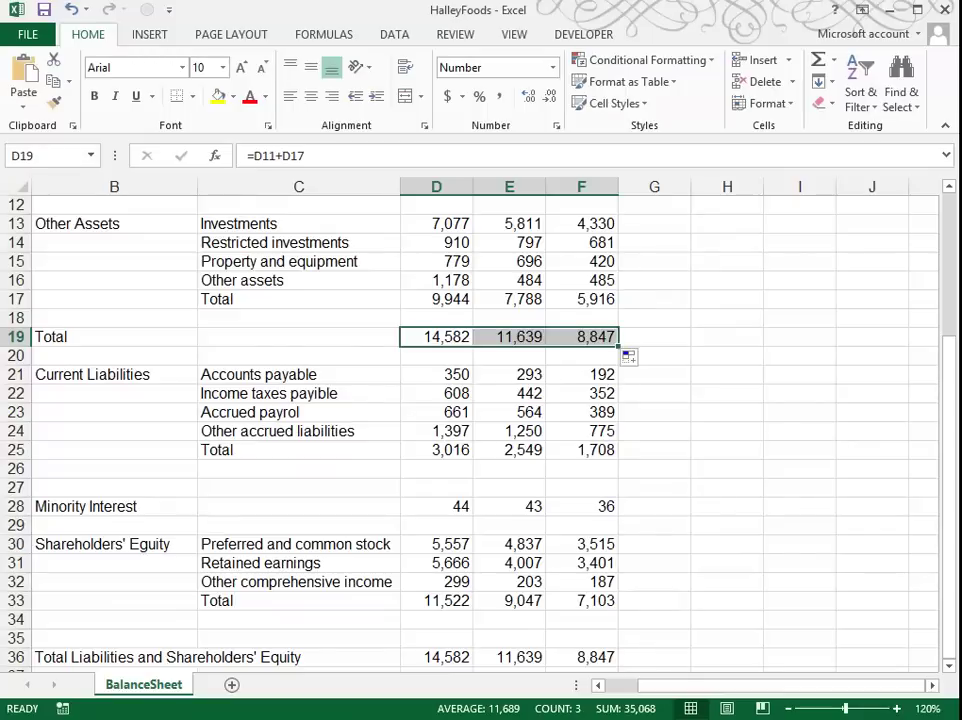
left_click_drag(952, 393, 923, 176)
left_click(62, 247)
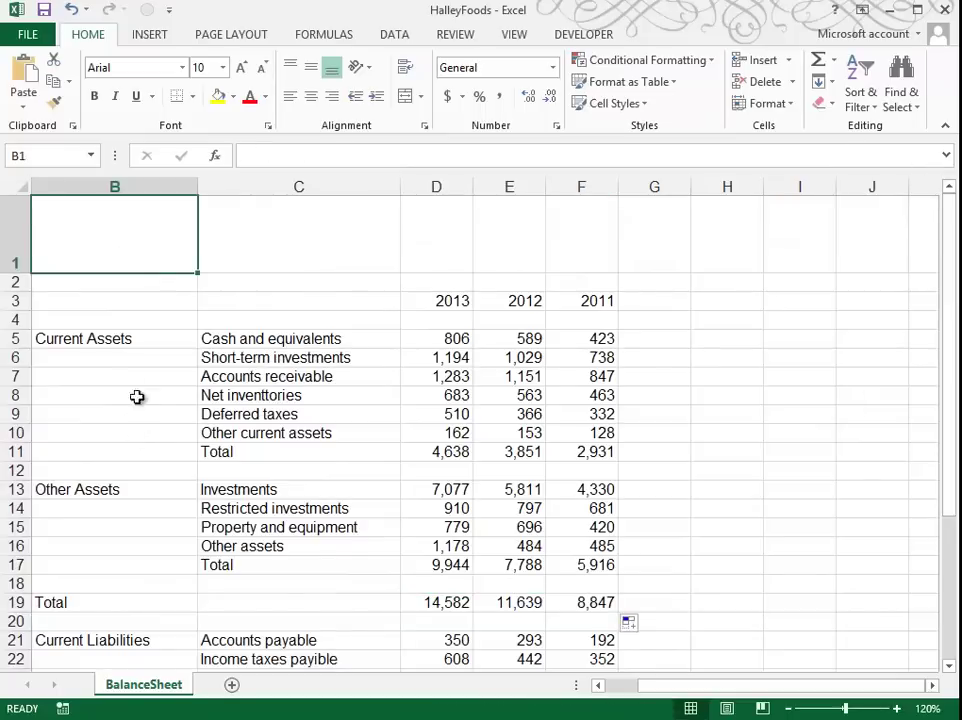
left_click(462, 33)
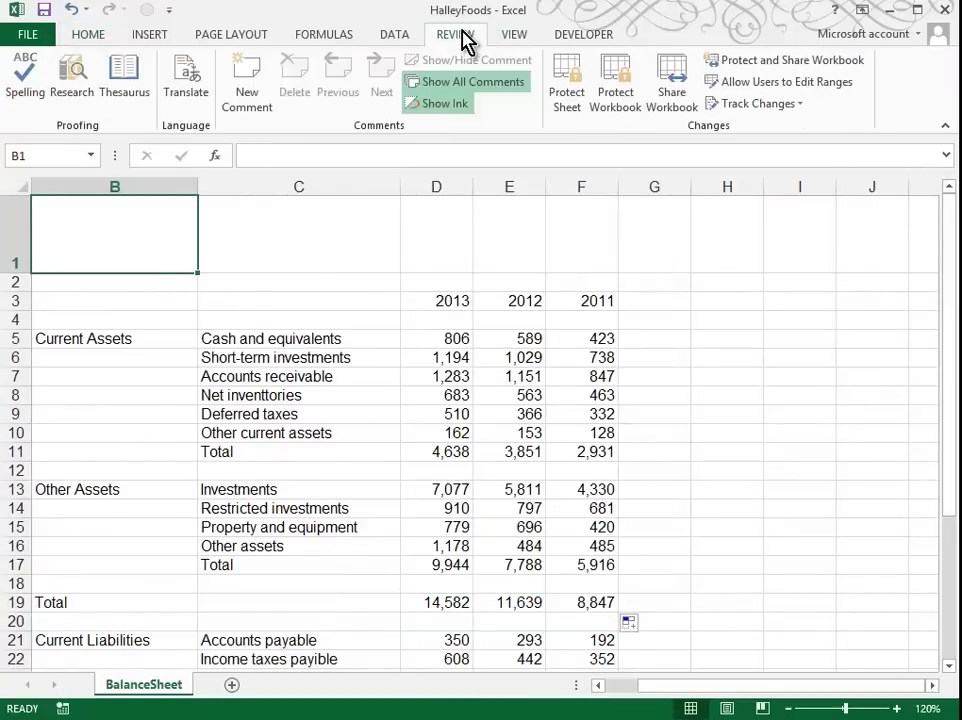
left_click(38, 91)
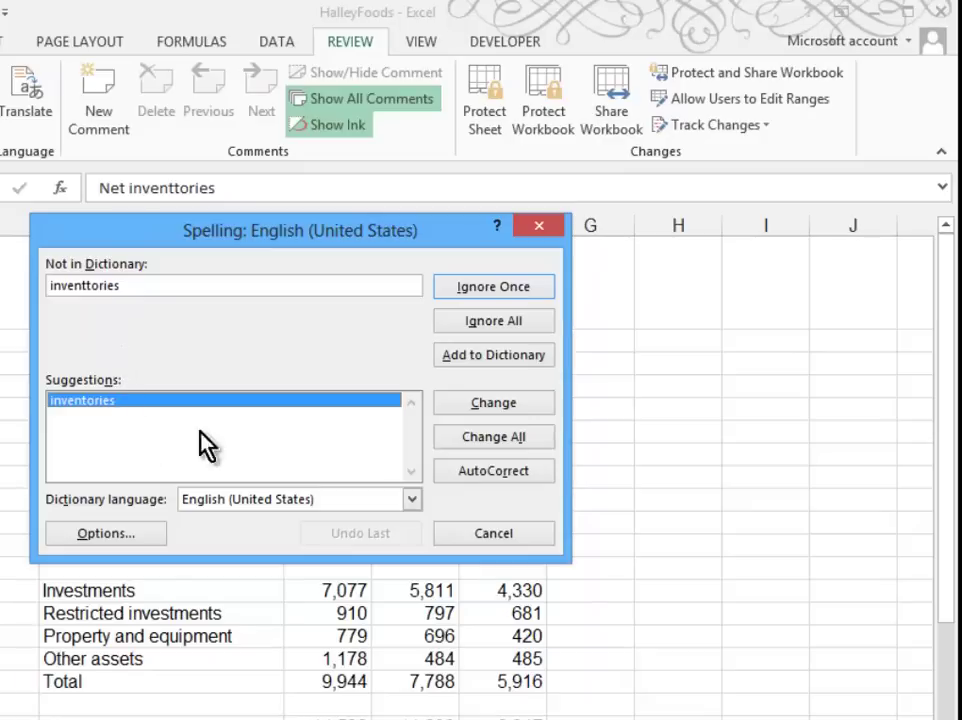
left_click(501, 404)
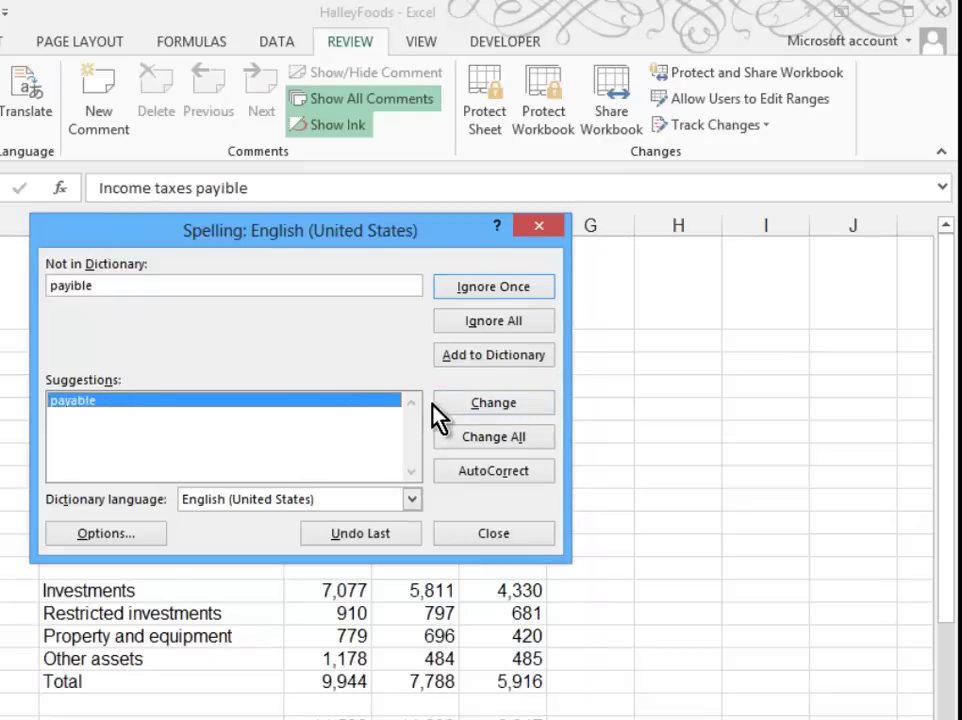
left_click(460, 402)
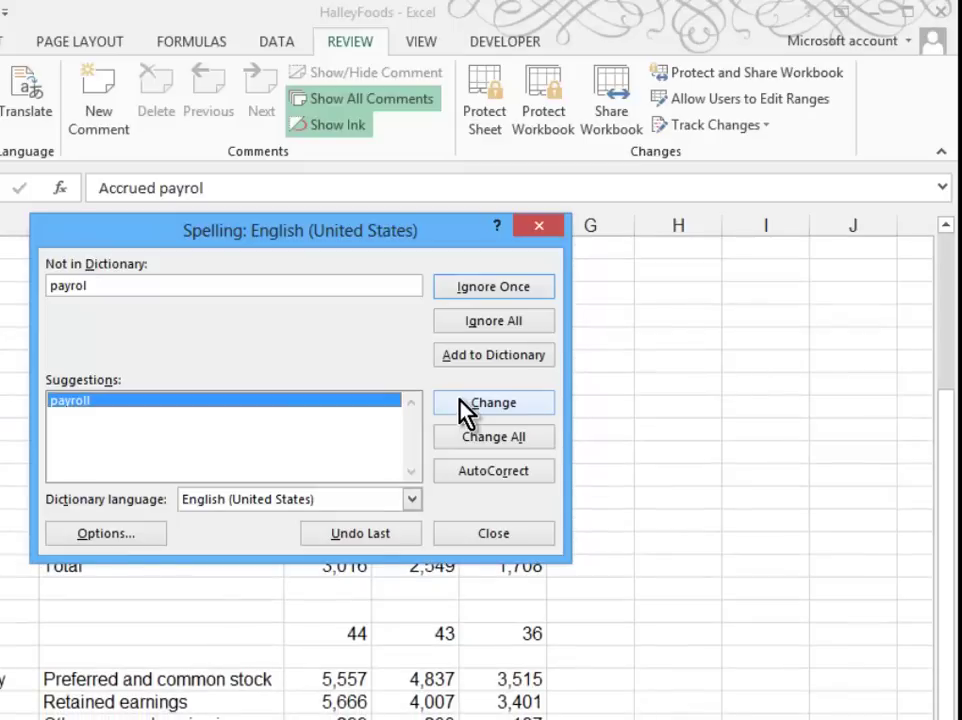
left_click(461, 402)
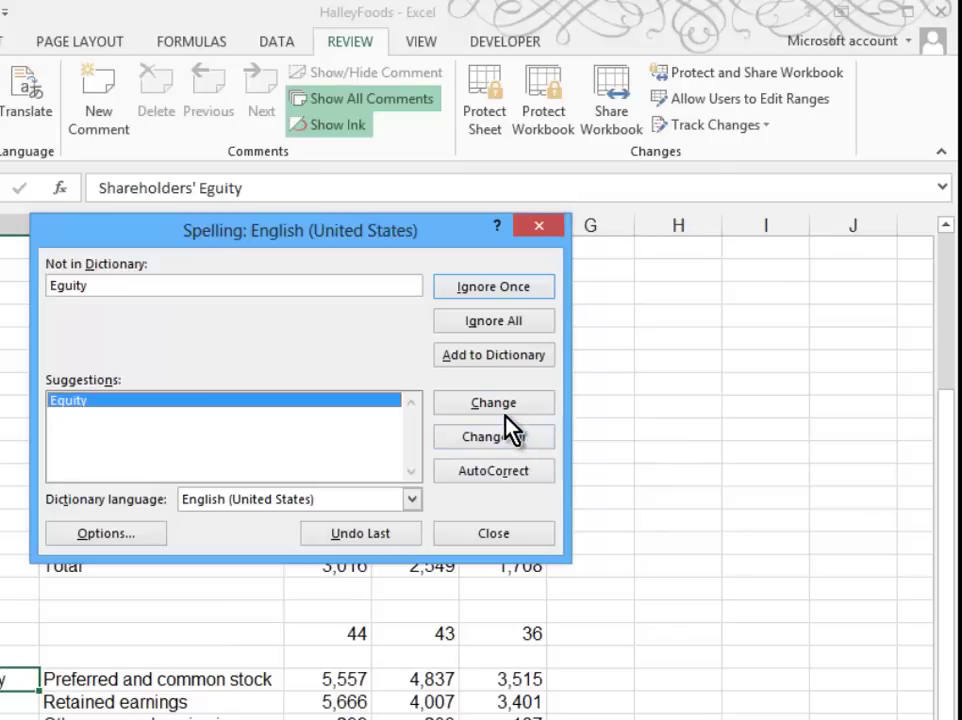
left_click(499, 403)
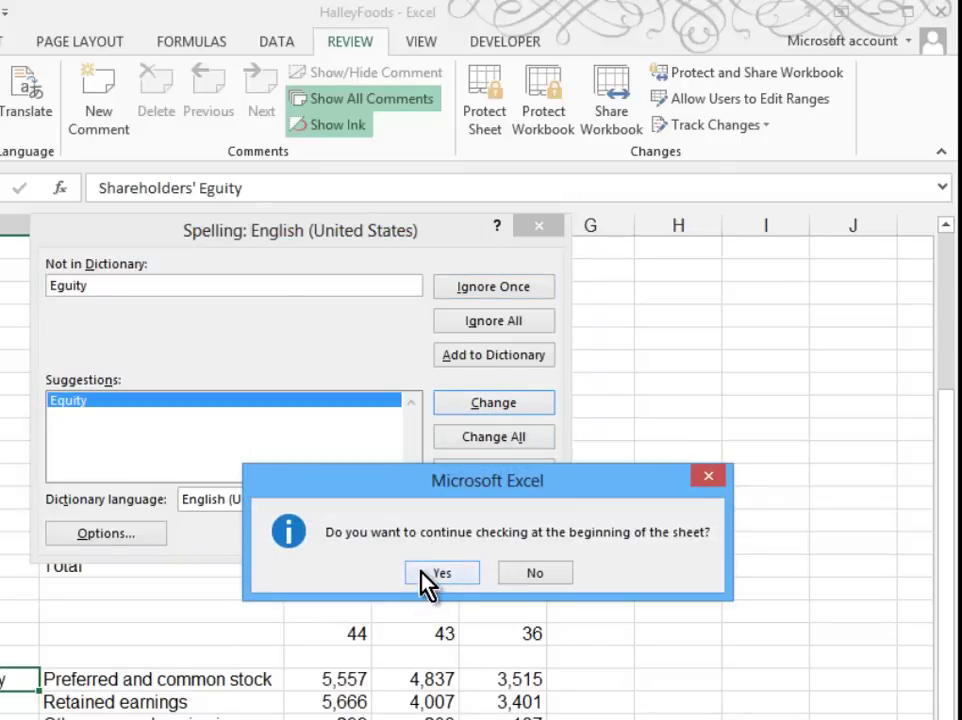
left_click(423, 573)
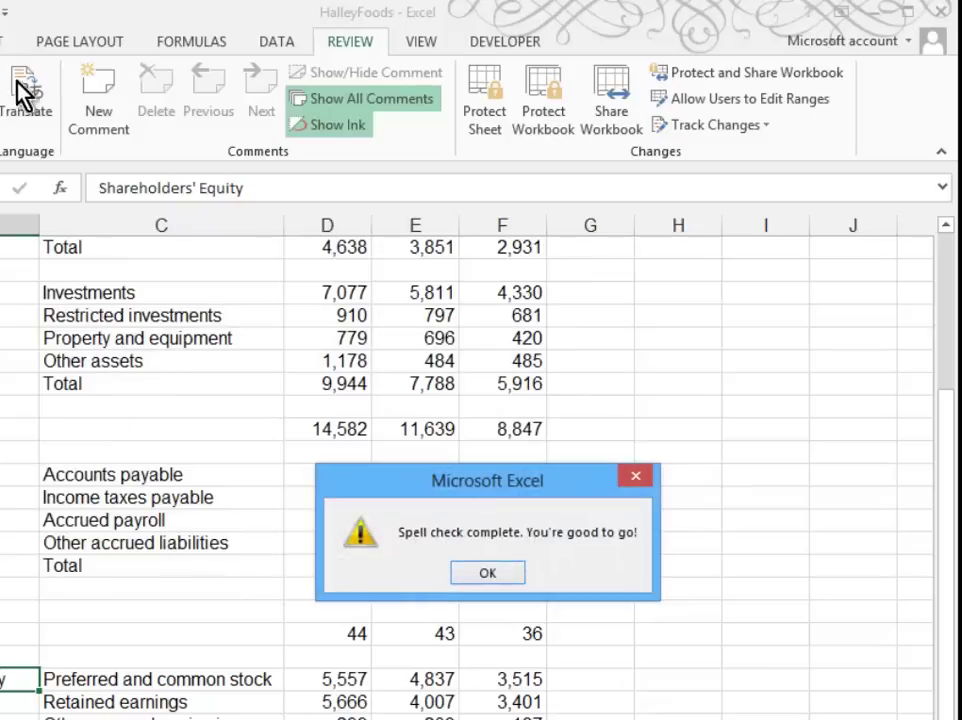
Close the spell-check completion message and review the whole balance sheet, from the title down to the Total Liabilities and Shareholders' Equity row
left_click(489, 572)
left_click_drag(937, 535, 930, 282)
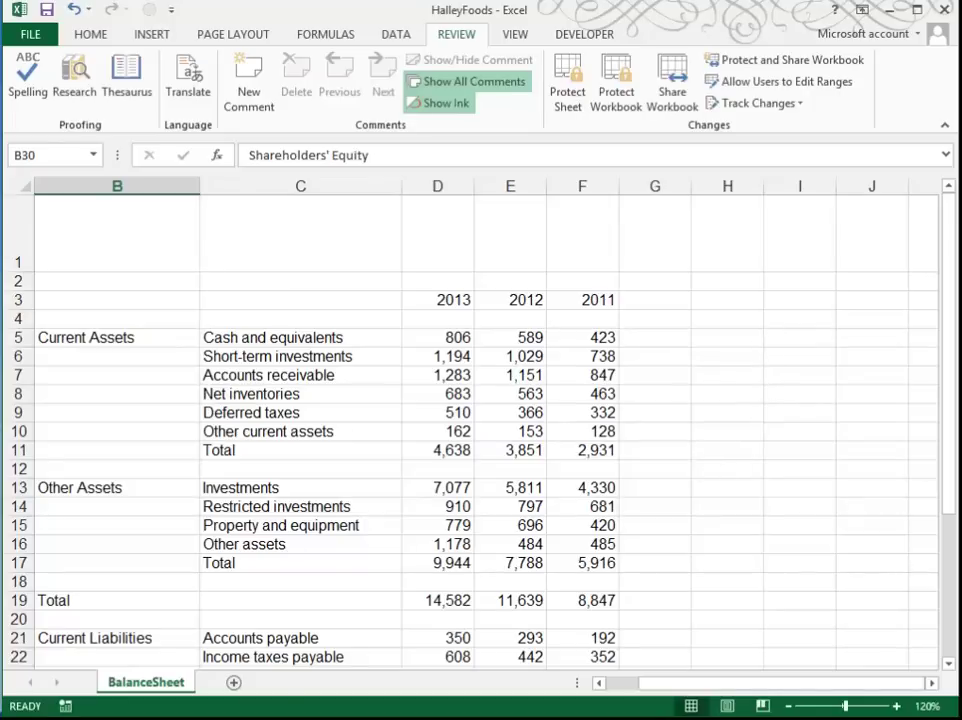
left_click(790, 706)
left_click(790, 706)
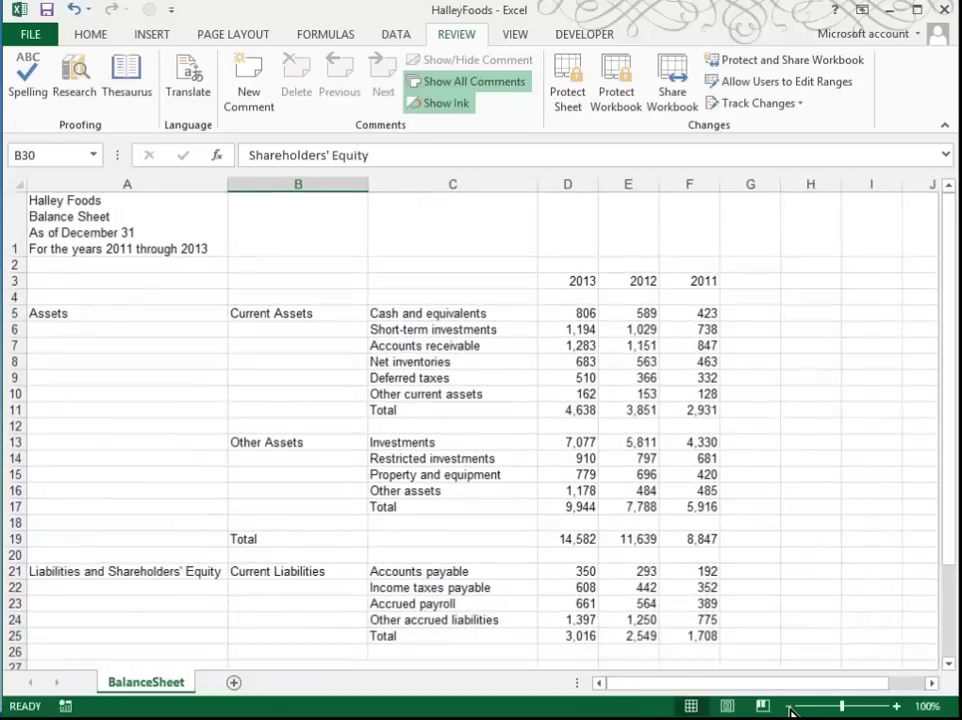
left_click(790, 706)
left_click(790, 706)
left_click(790, 706)
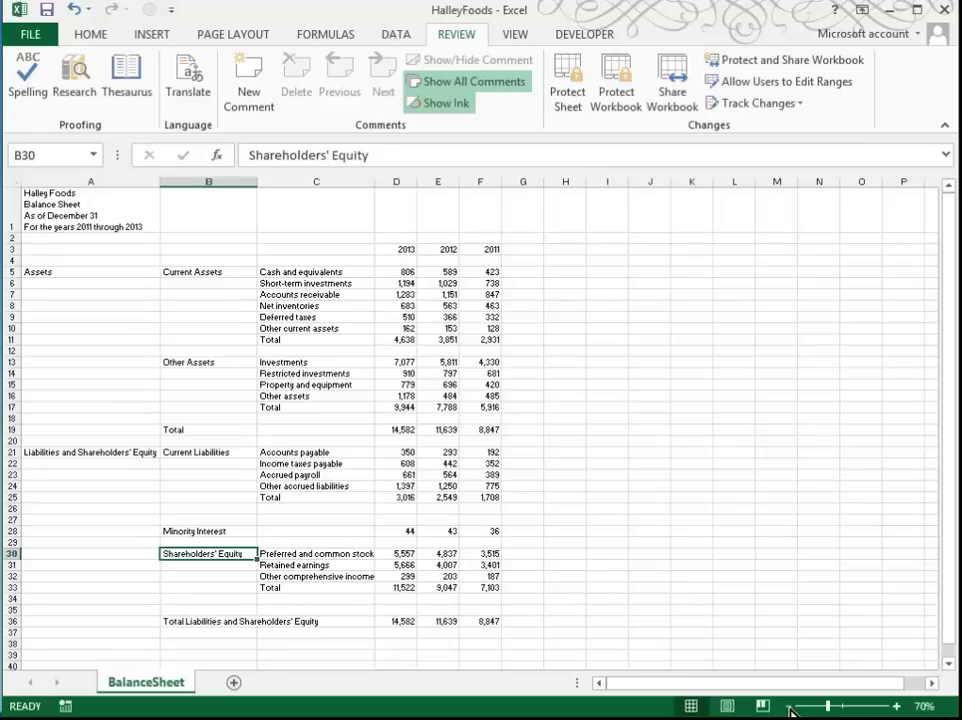
left_click(899, 706)
left_click(899, 706)
left_click(899, 706)
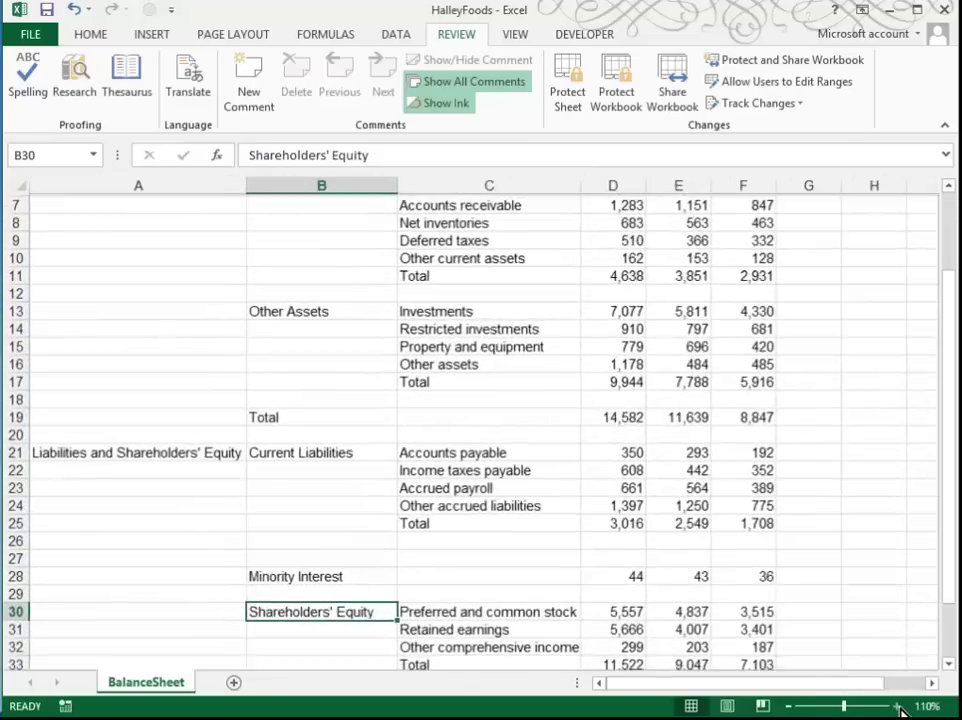
left_click(899, 706)
left_click(899, 706)
left_click(899, 706)
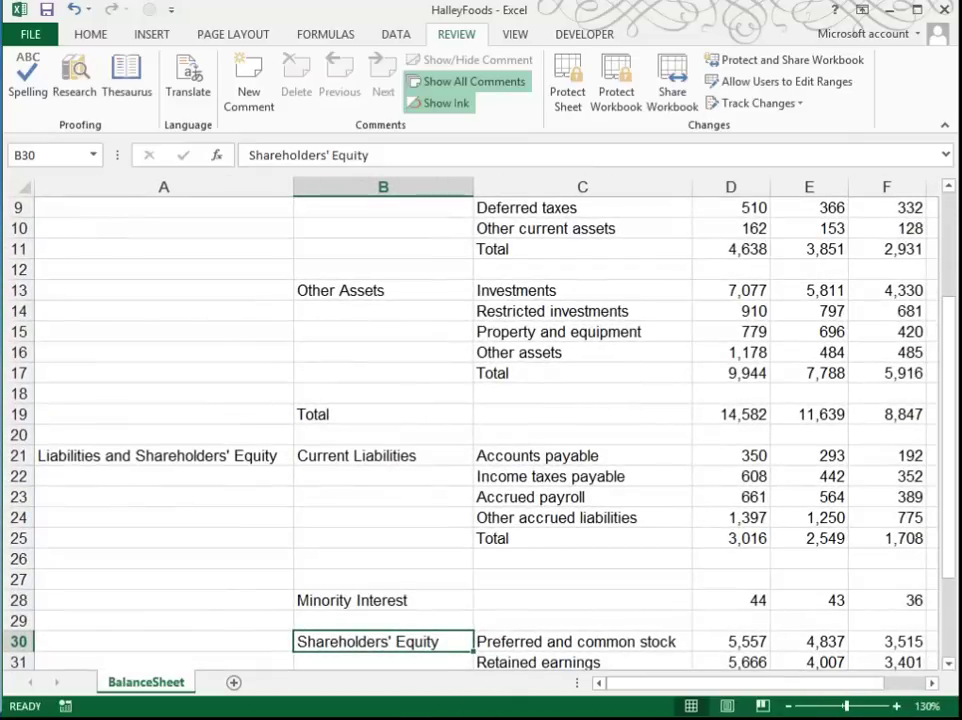
Add a new worksheet named Documentation and place it before the BalanceSheet sheet
left_click(234, 683)
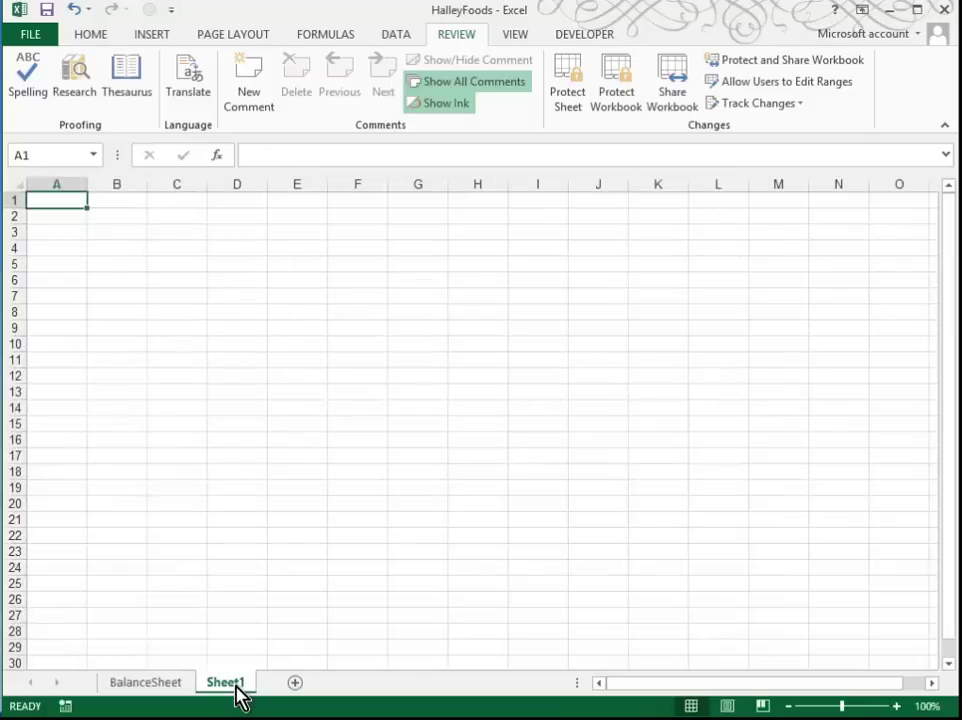
double_click(228, 684)
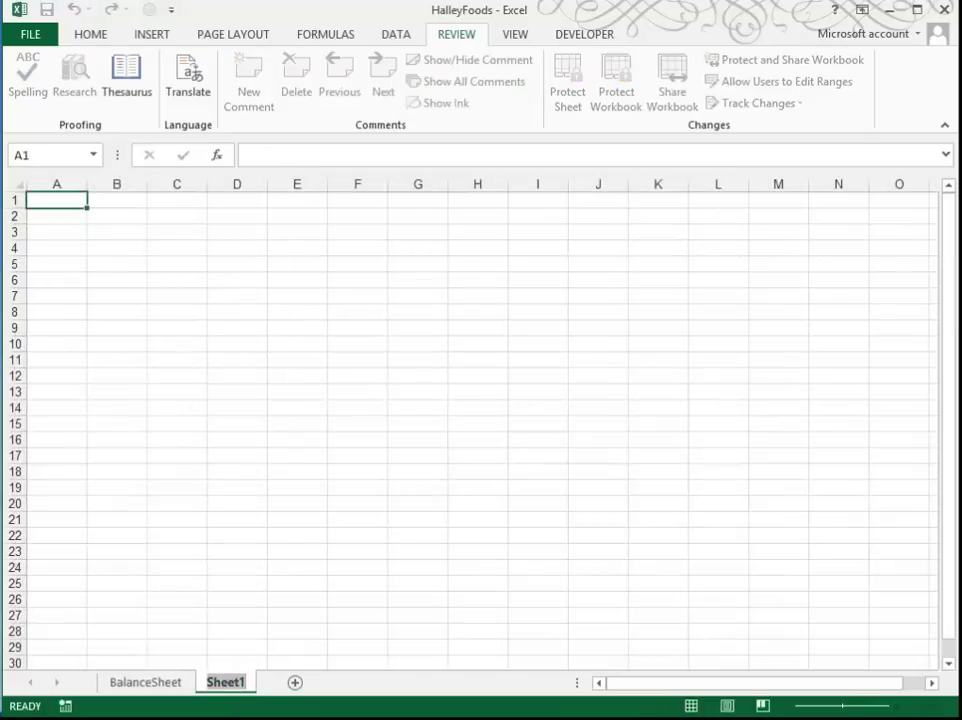
type("Docu")
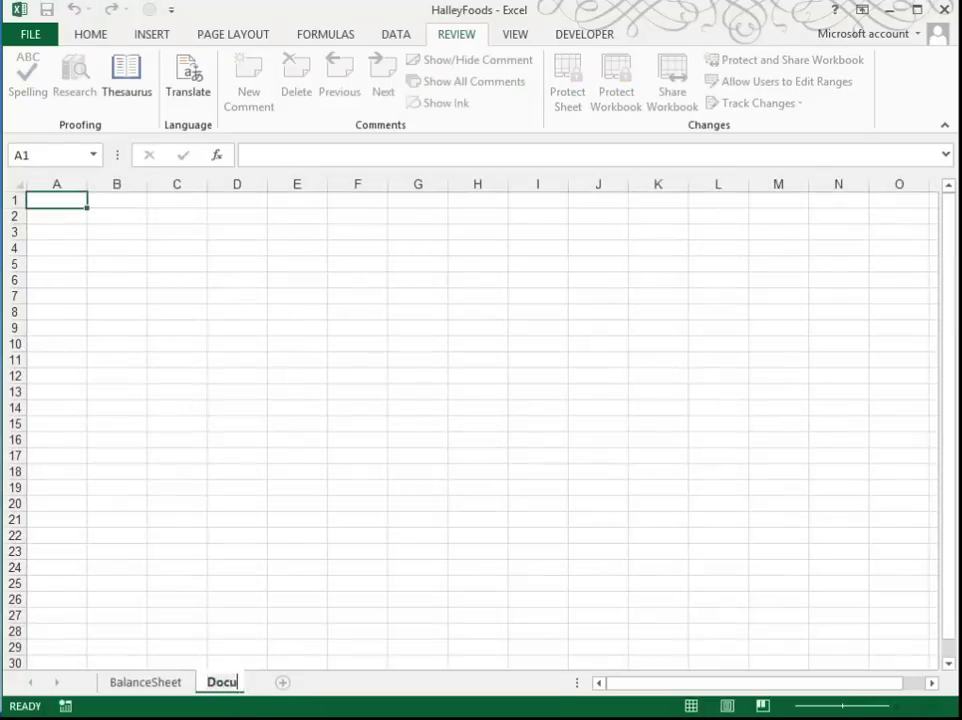
type("mentation")
key("Return")
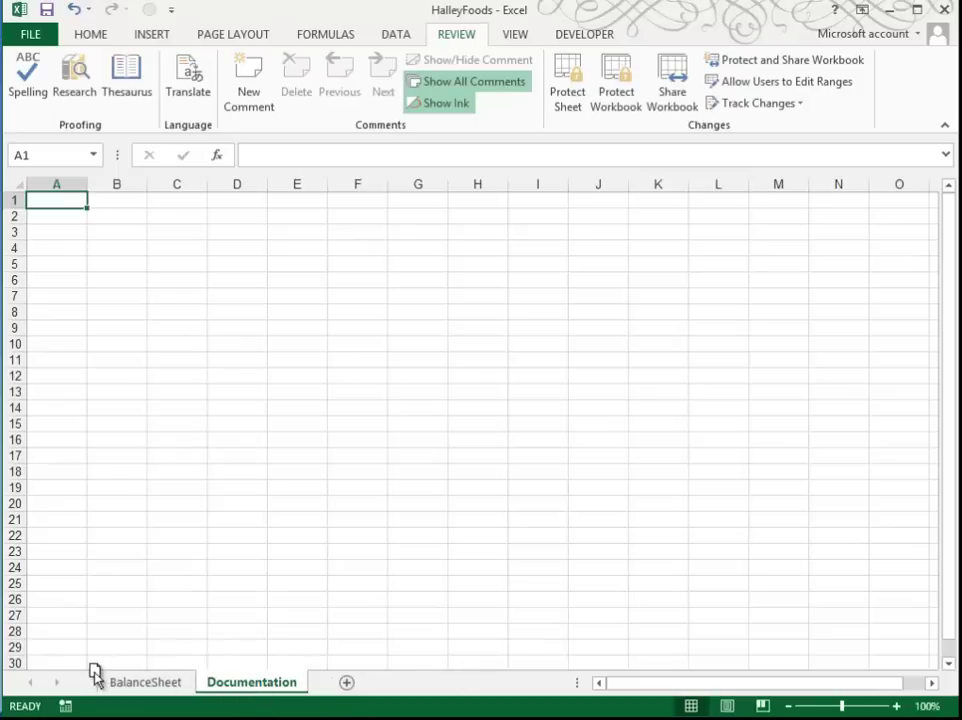
left_click_drag(95, 673, 107, 707)
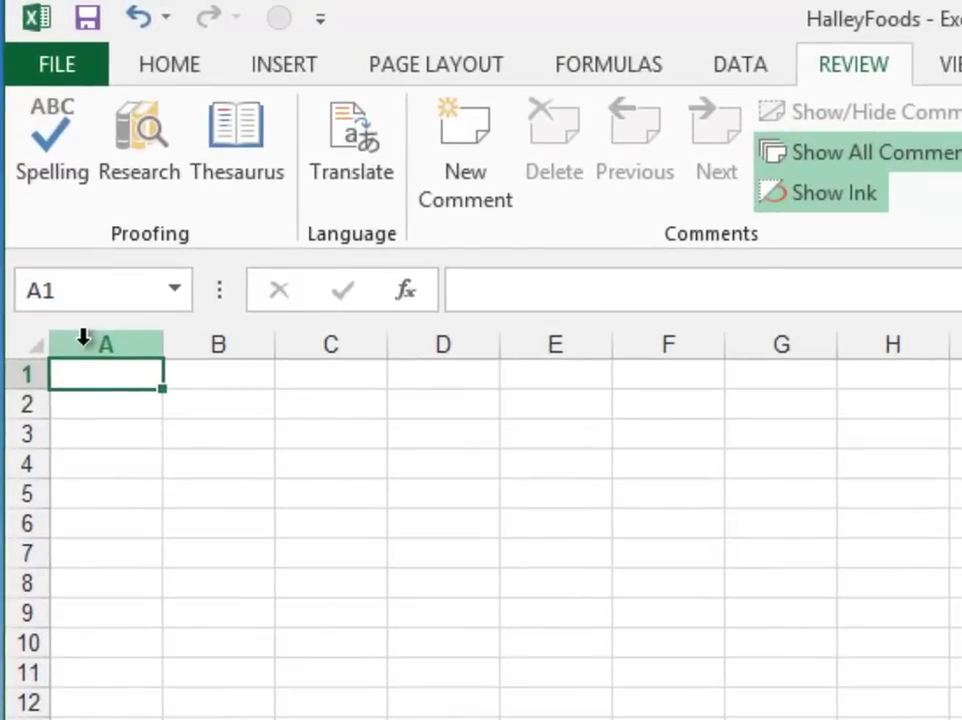
Enter Halley Foods in A1 and the labels Author, Date and Purpose in A3:A5 of the Documentation sheet
type("Halley Foods")
key("Return")
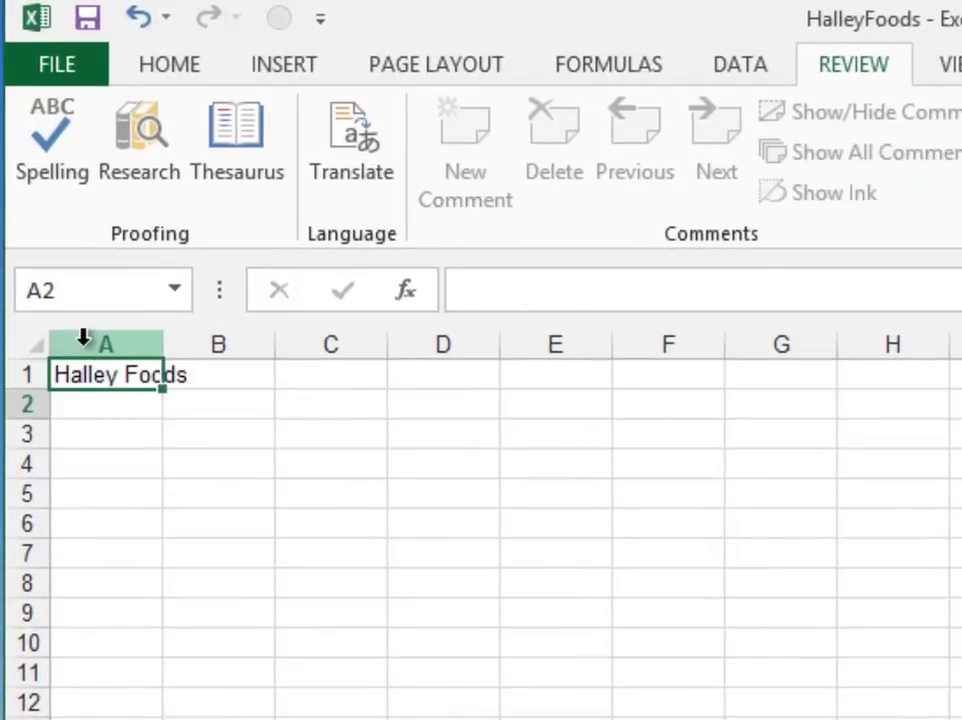
key("Return")
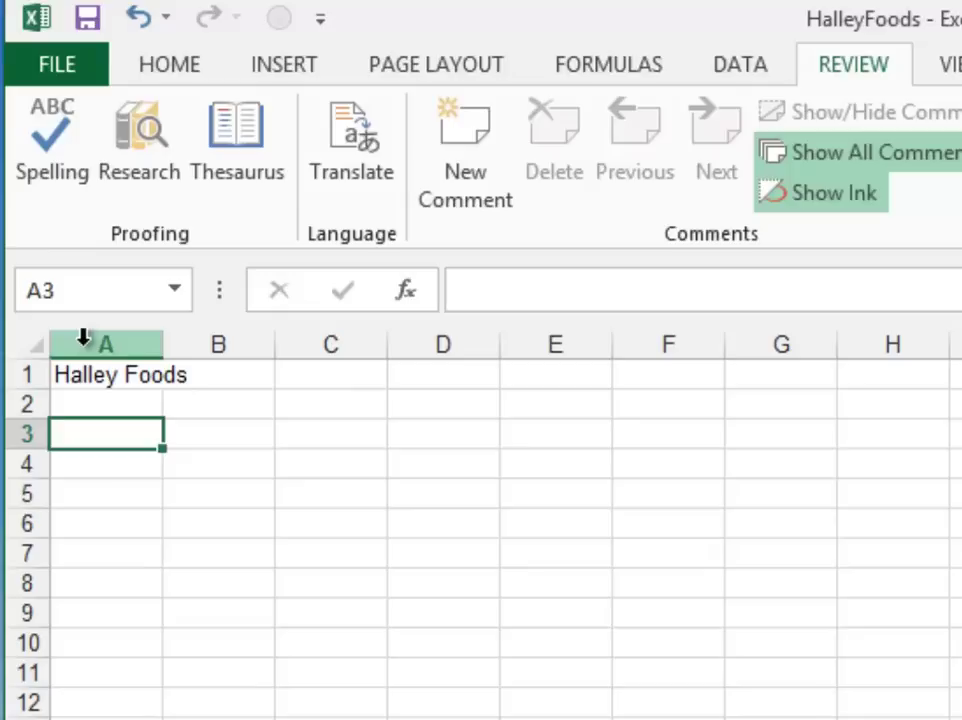
type("Author")
key("Return")
type("Date")
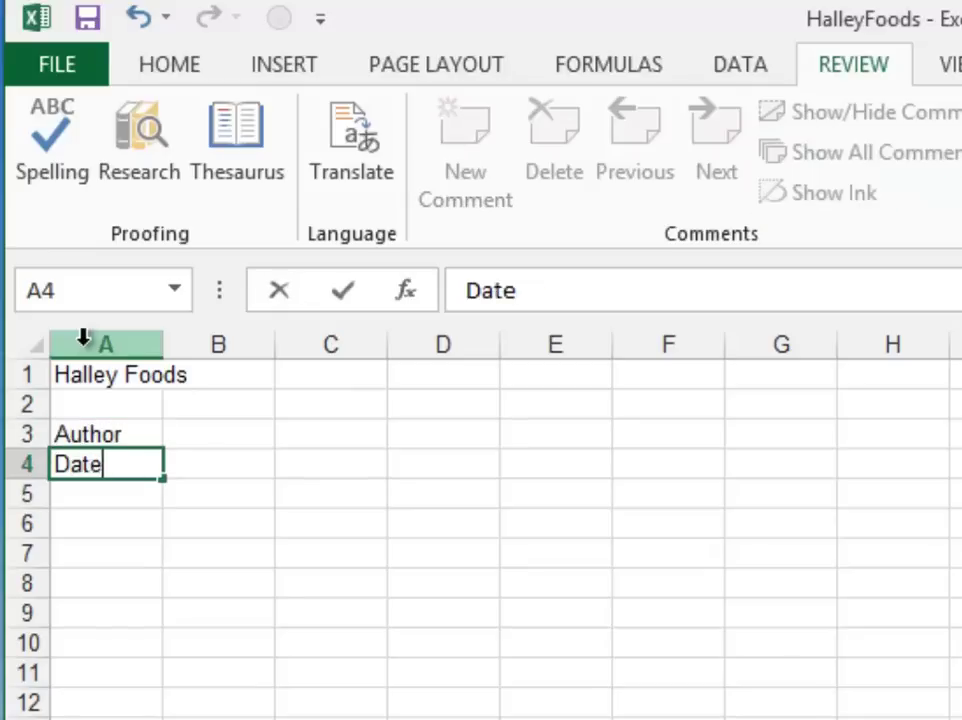
key("Return")
type("Purpose")
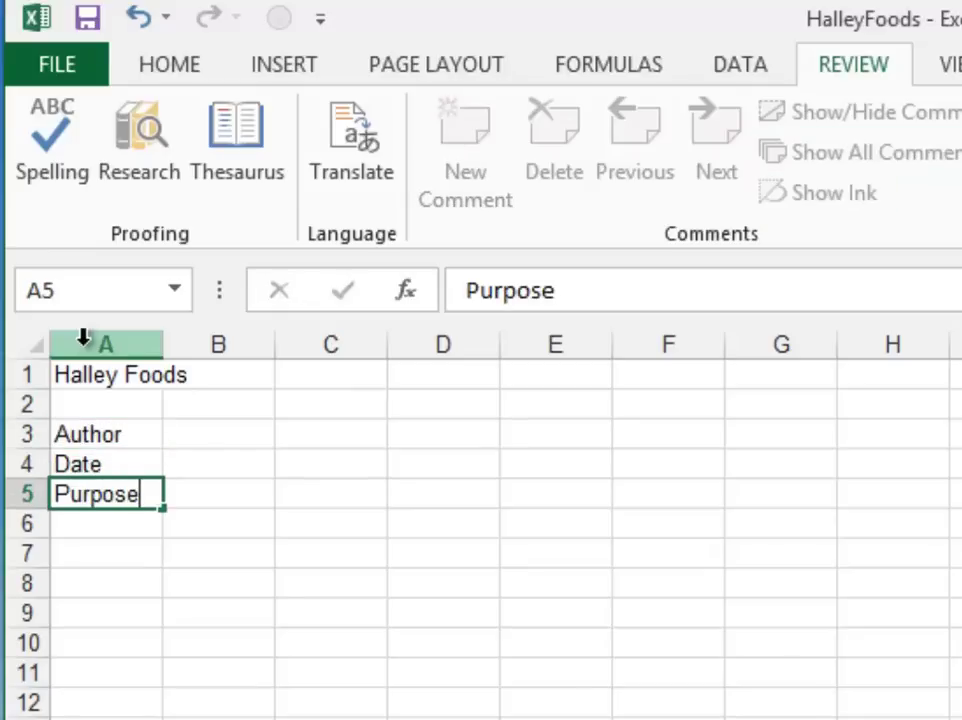
key("Return")
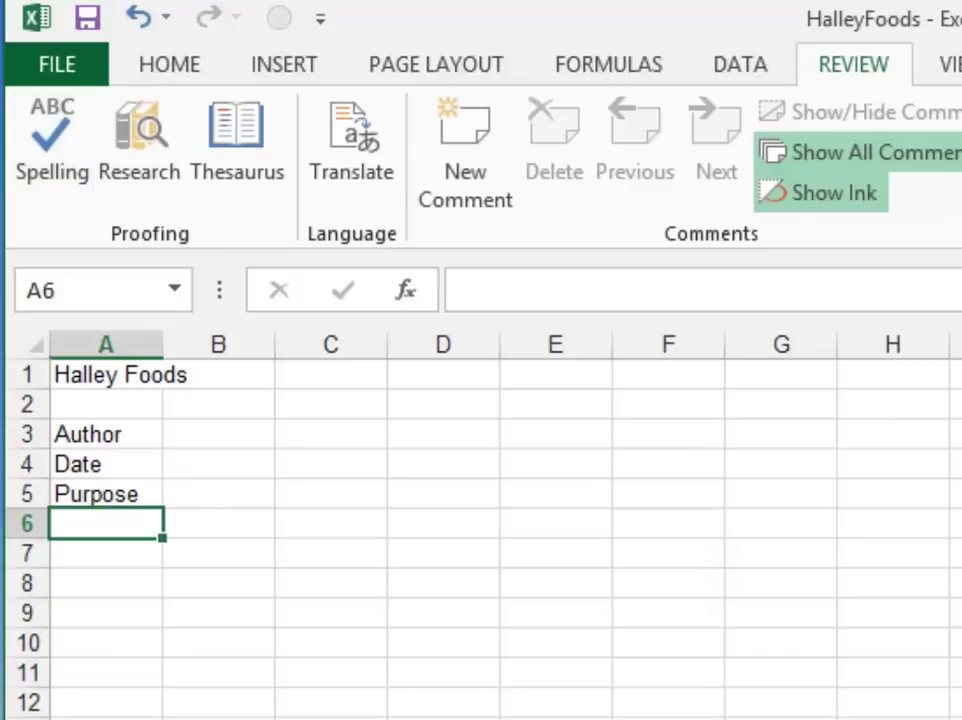
Set the print range to Print Entire Workbook and preview how the balance sheet splits across pages
left_click(69, 62)
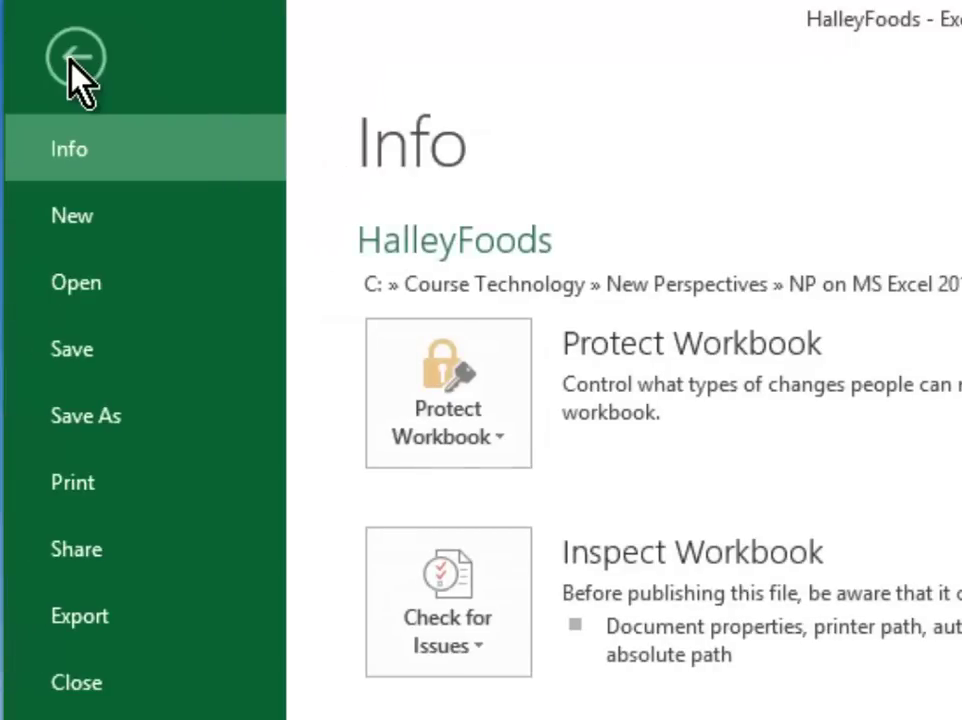
left_click(73, 482)
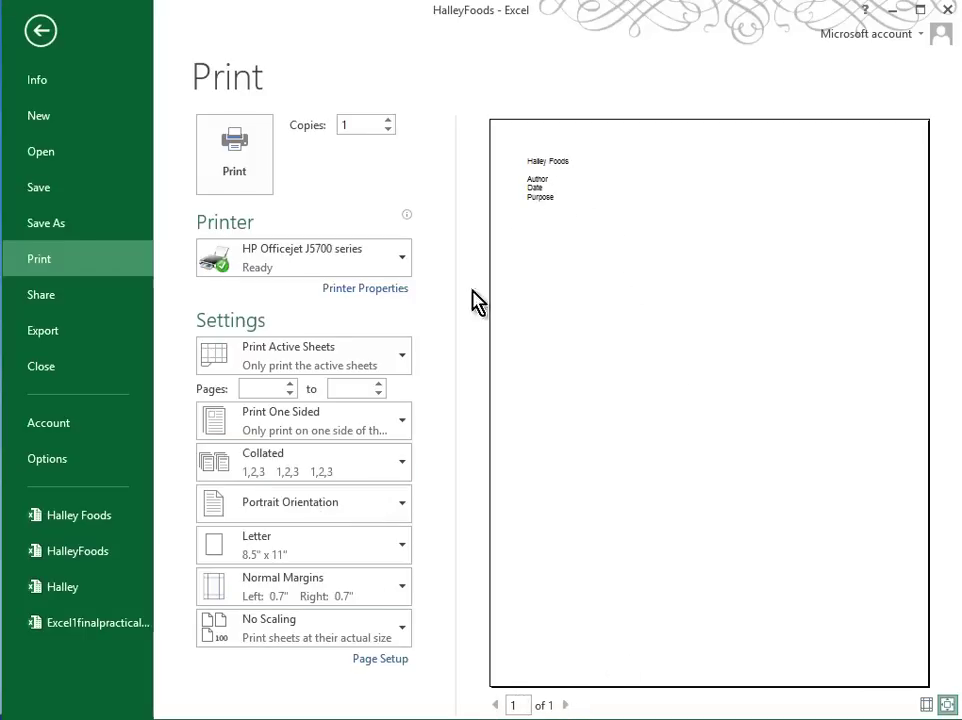
left_click(380, 366)
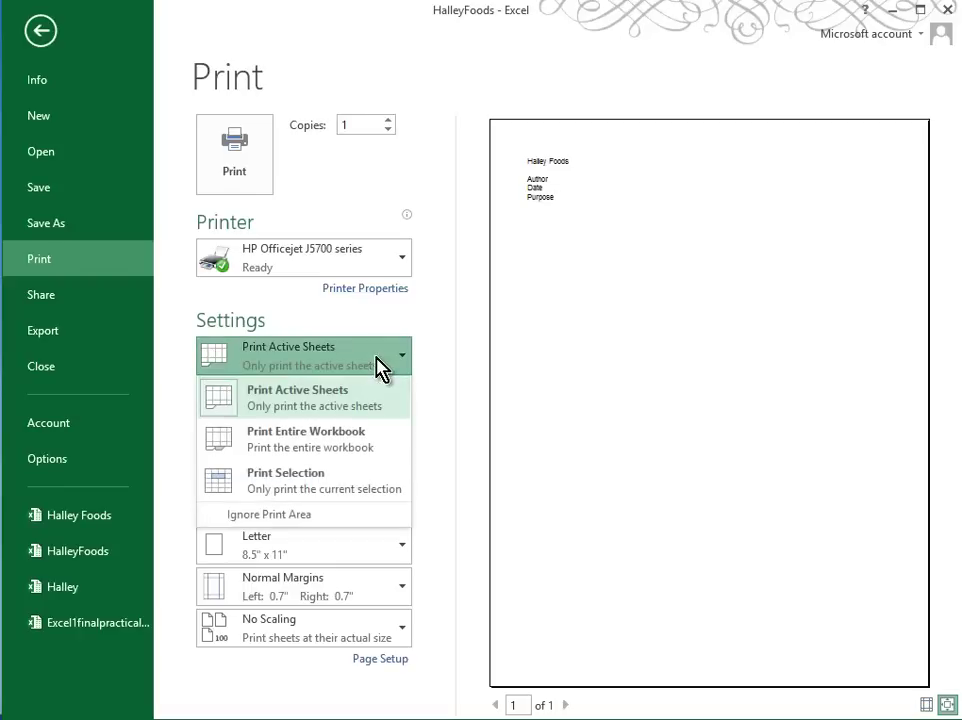
key("Escape")
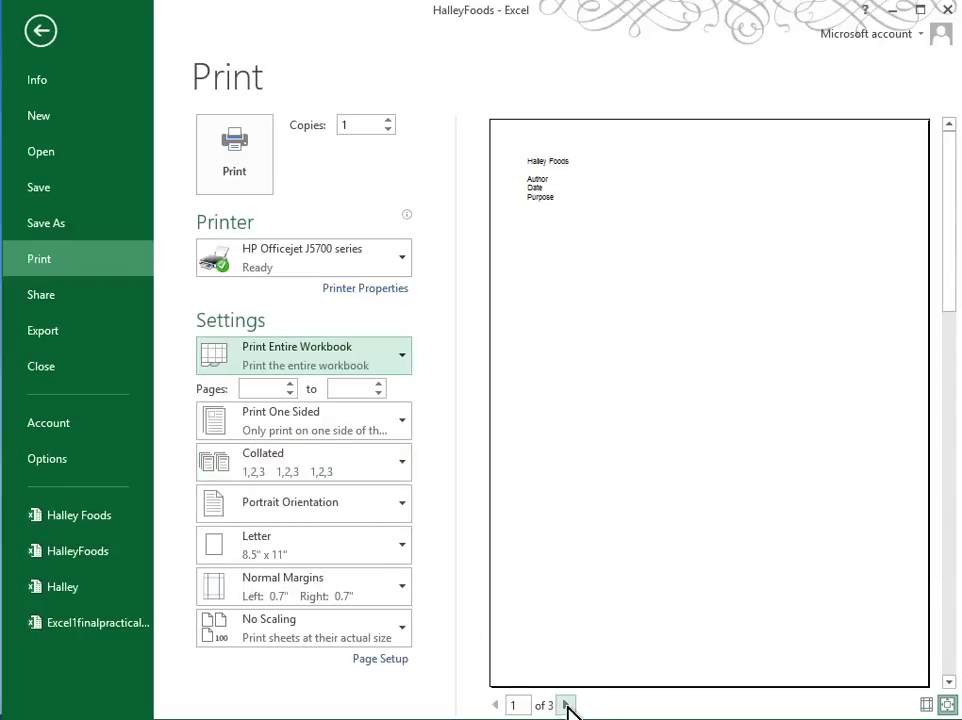
left_click(566, 705)
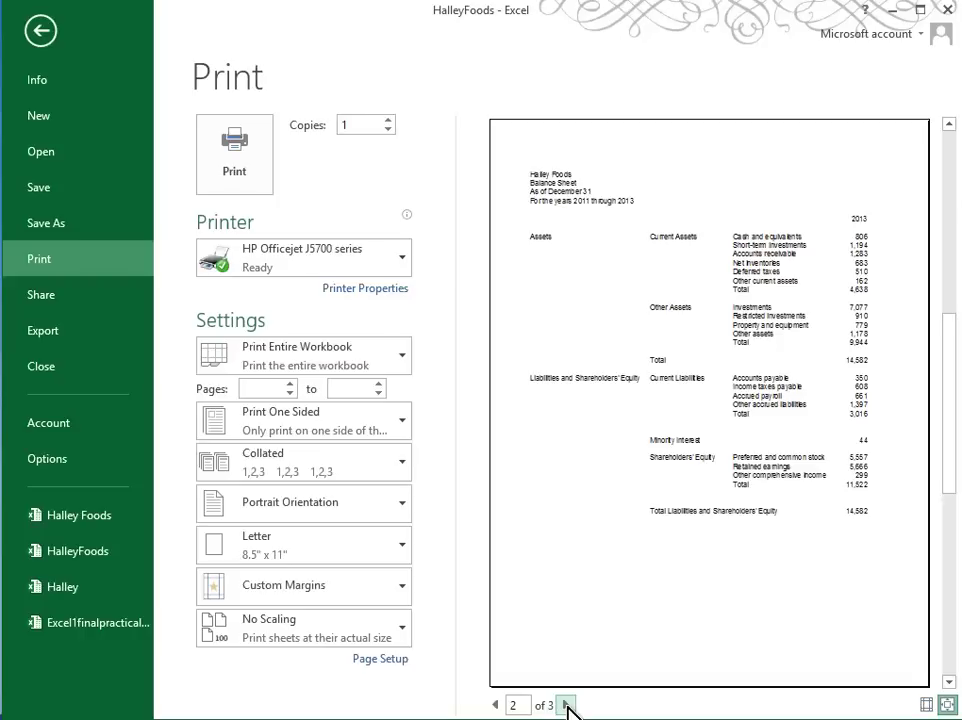
left_click(566, 705)
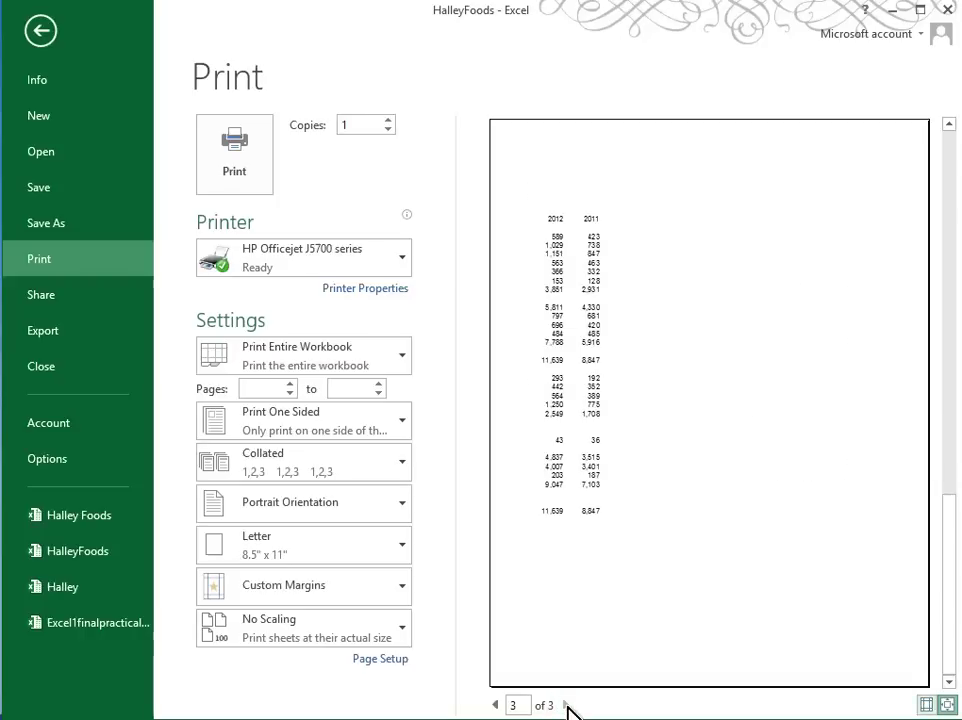
left_click(495, 705)
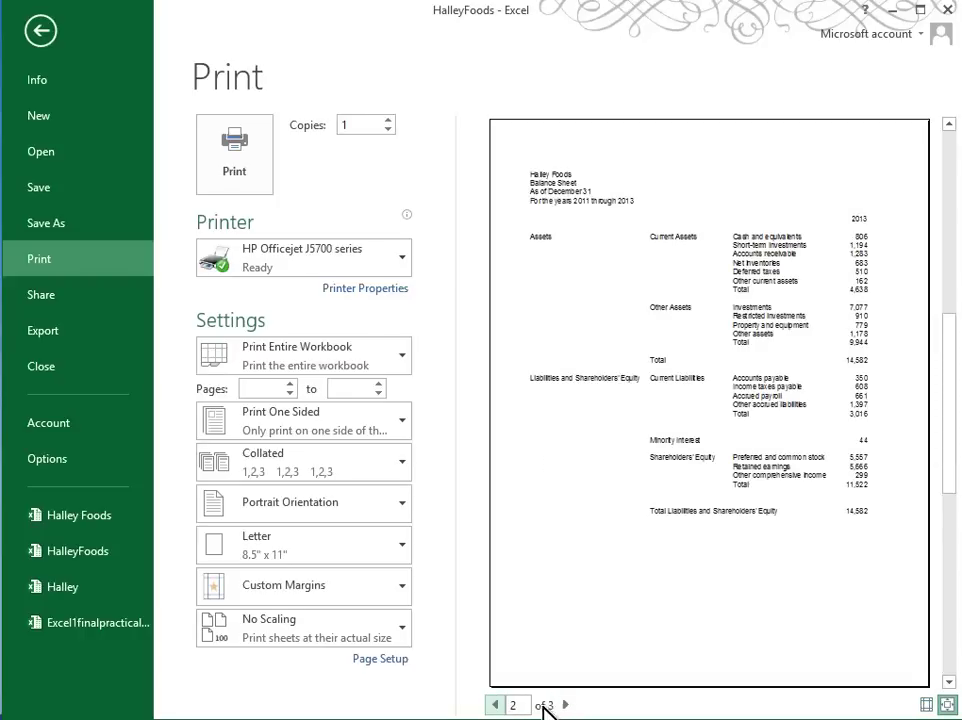
left_click(566, 705)
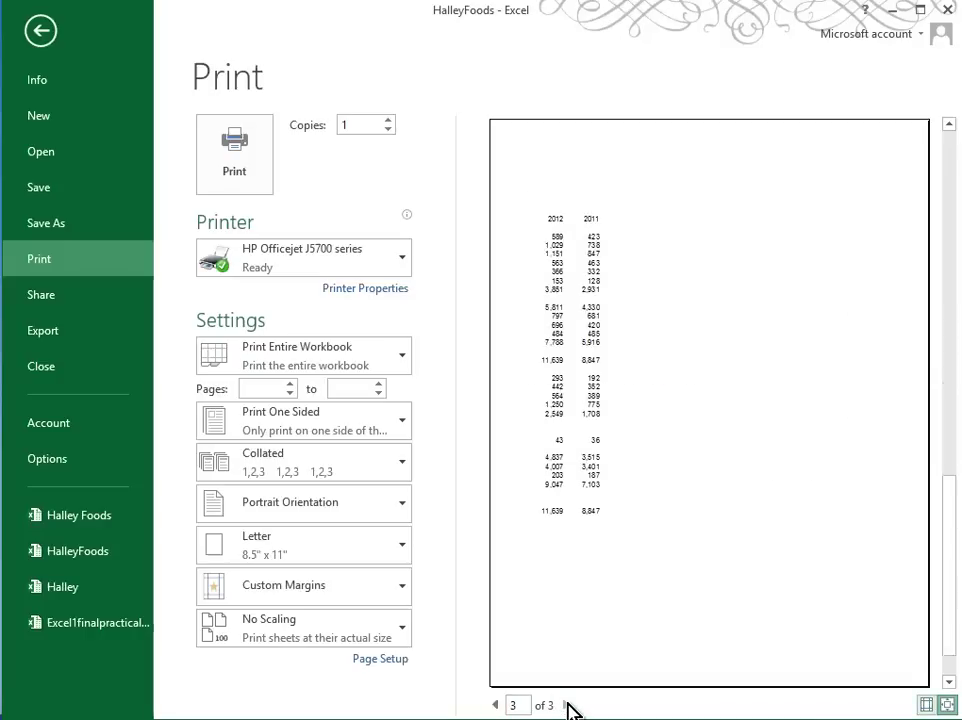
left_click(495, 705)
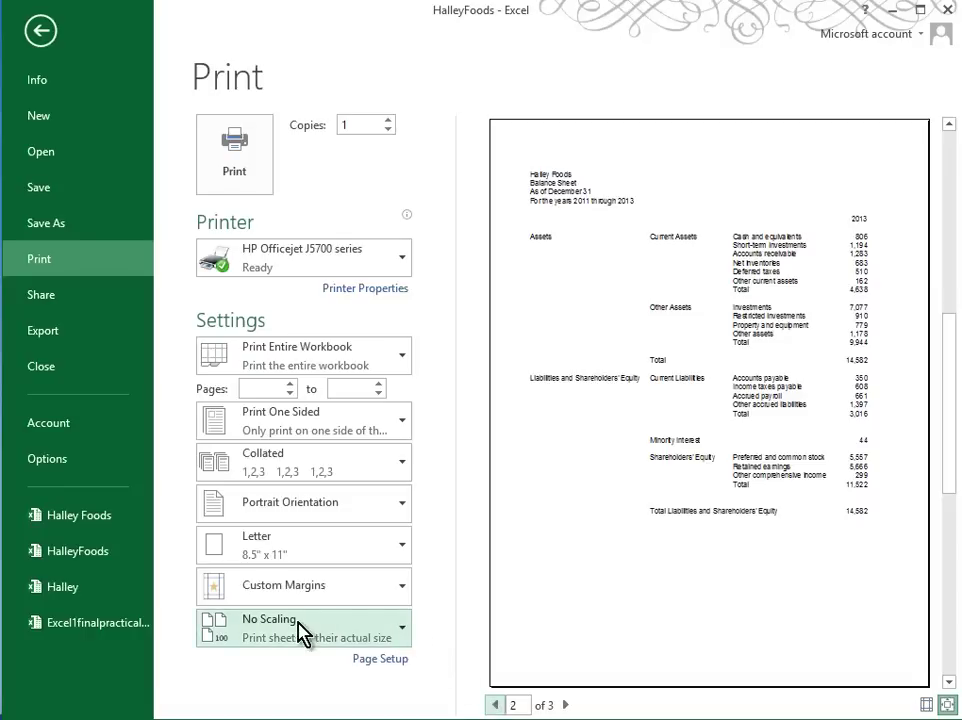
Scale the balance sheet printout to Fit Sheet on One Page, check the preview pages and return to the workbook
left_click(405, 632)
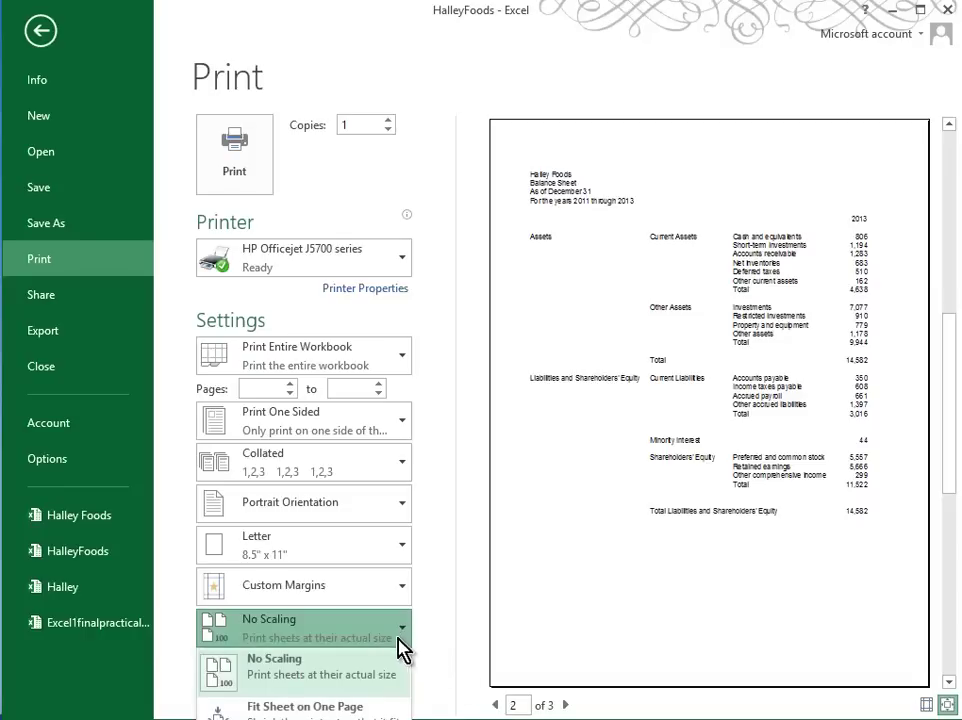
left_click(365, 706)
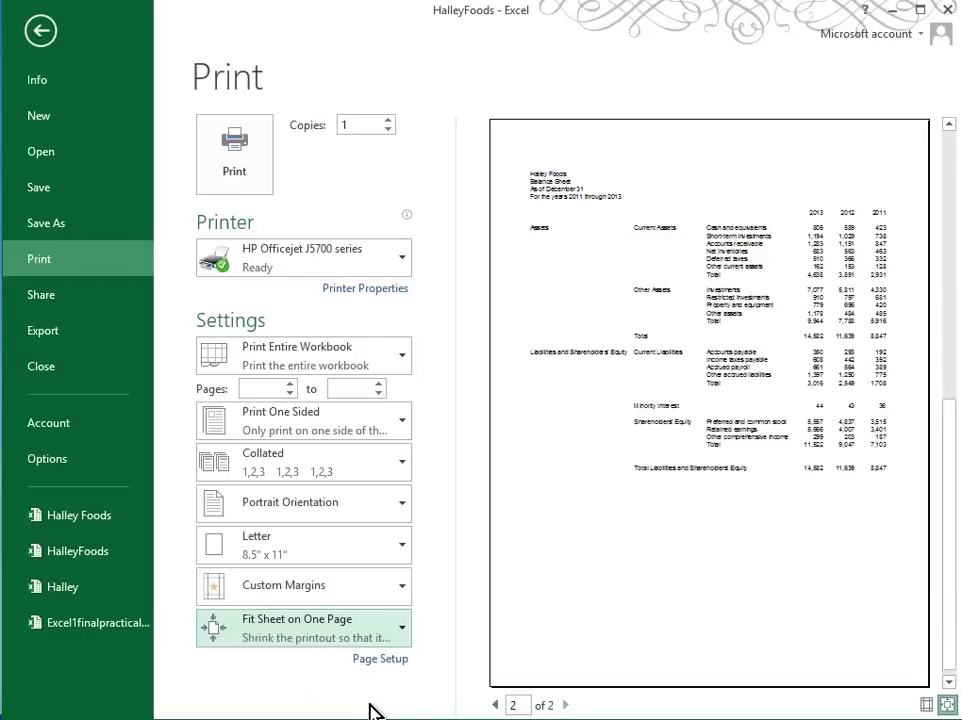
left_click(492, 706)
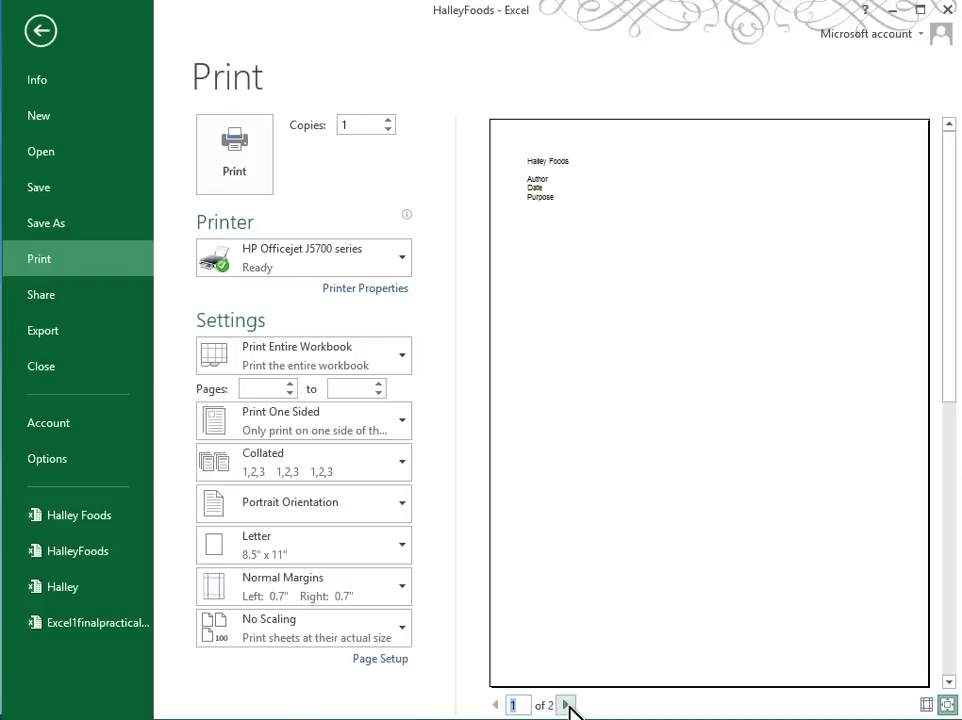
left_click(566, 705)
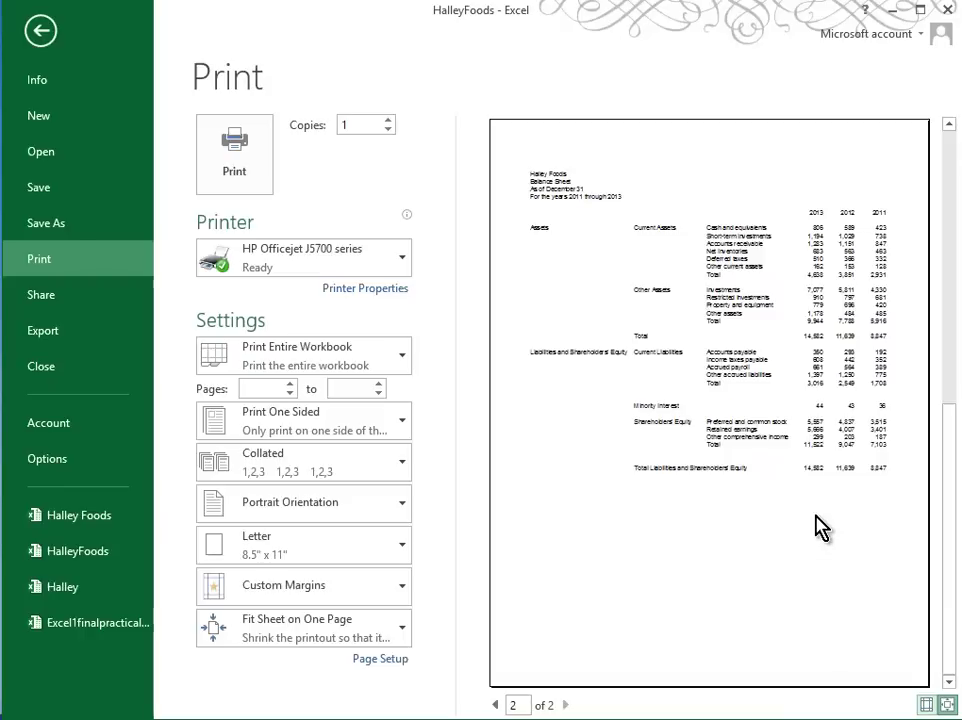
left_click(42, 32)
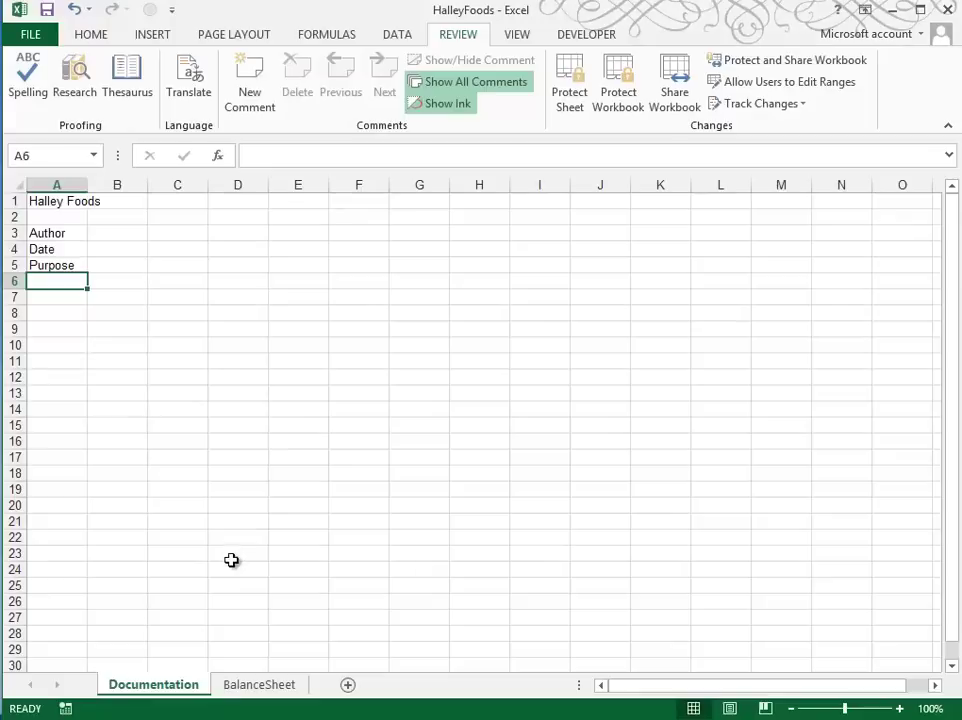
Show the formulas instead of the values on the BalanceSheet sheet
left_click(255, 686)
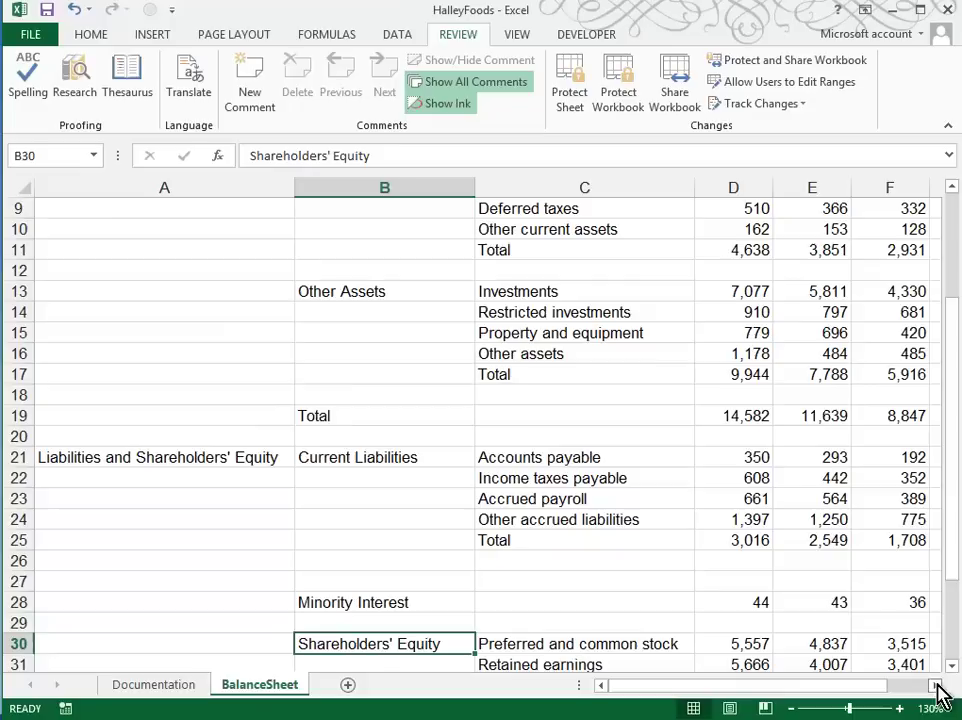
scroll(938, 705, "right", 2)
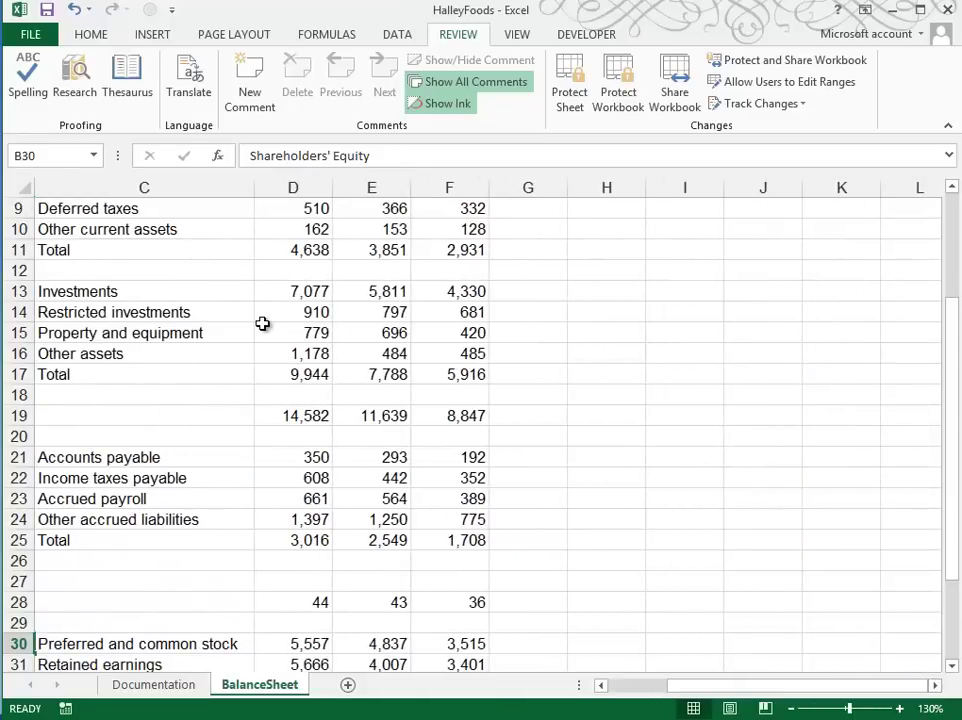
key("ctrl+grave")
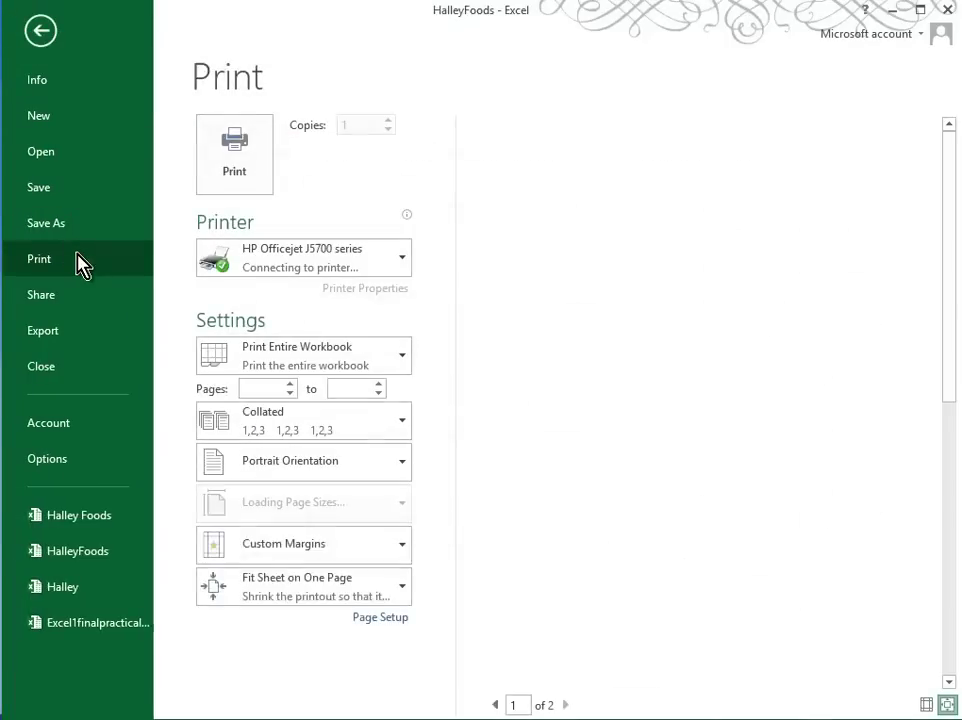
Preview the printout of the BalanceSheet formulas and set its print scaling to No Scaling
left_click(566, 706)
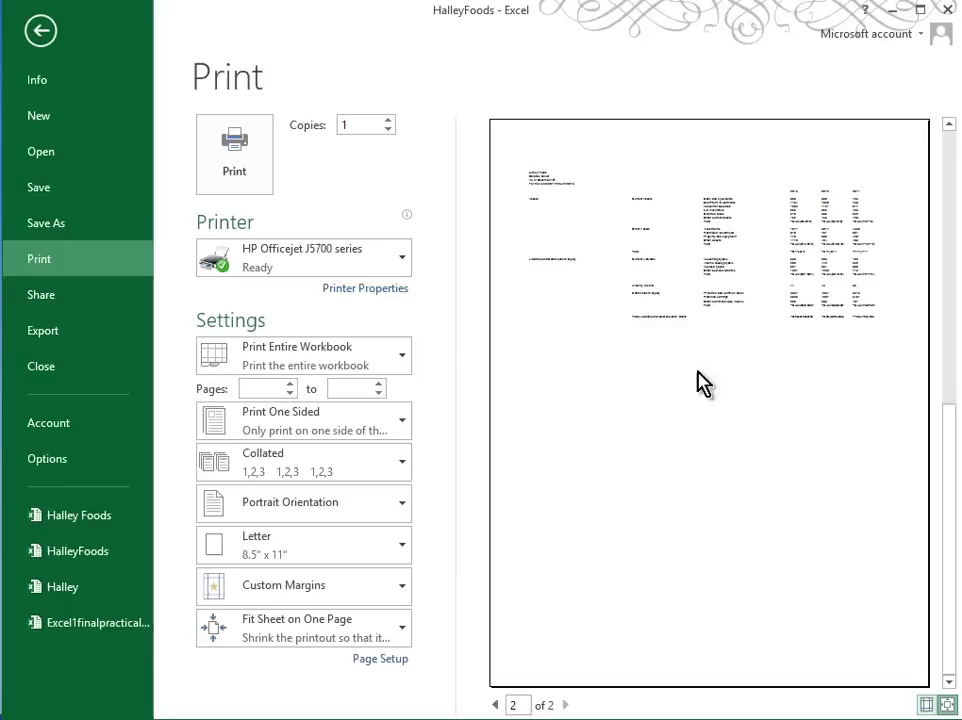
left_click(408, 632)
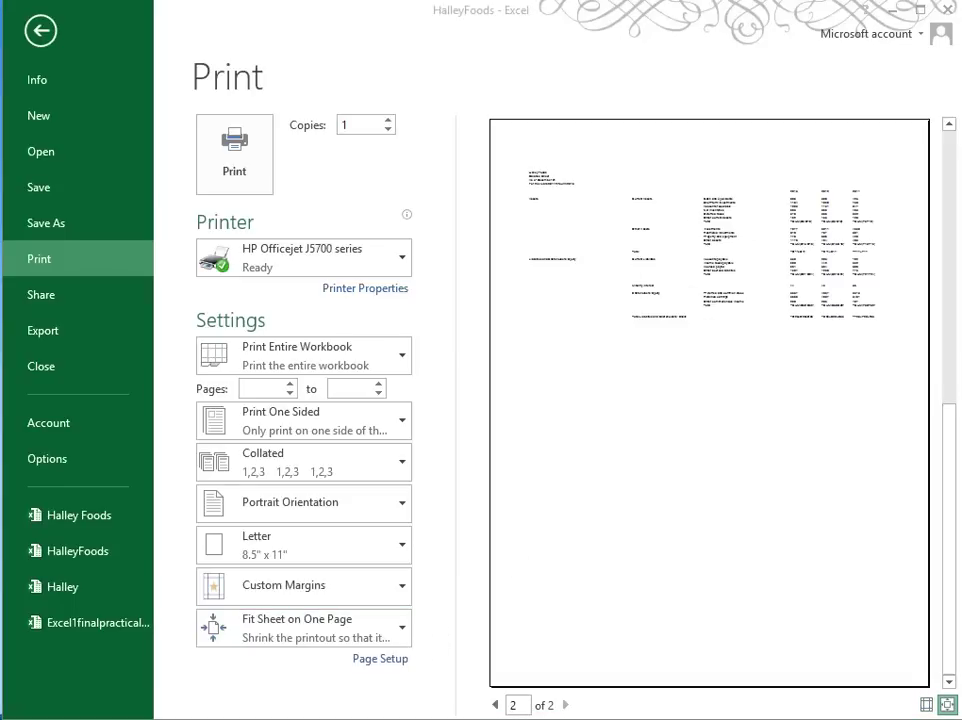
left_click(408, 632)
left_click(337, 670)
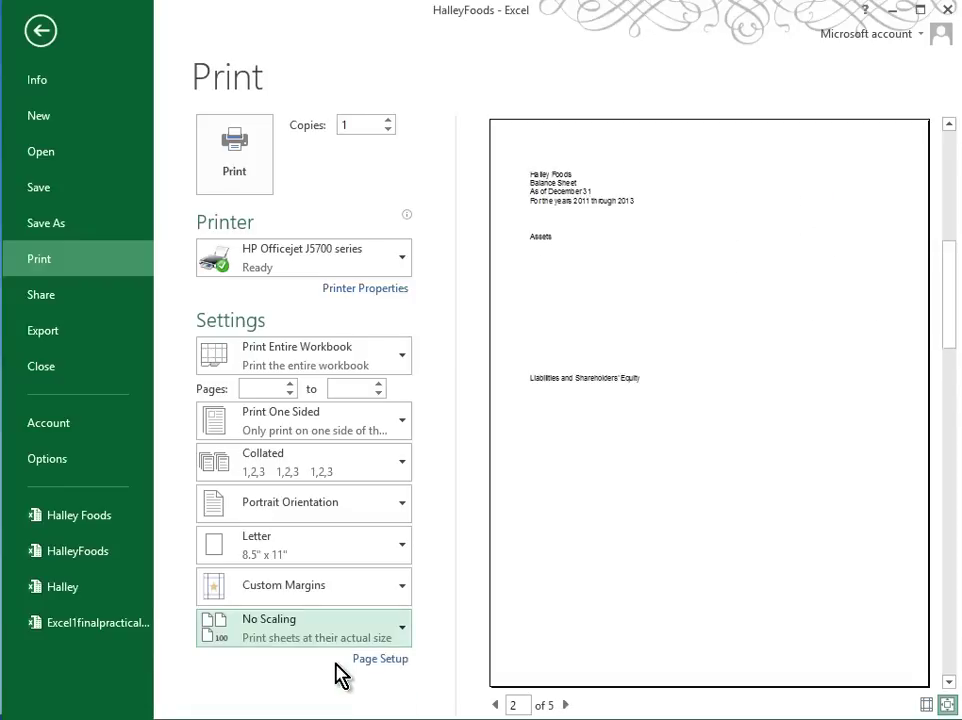
Page through the rest of the unscaled formula printout preview and return to the BalanceSheet worksheet
left_click(565, 705)
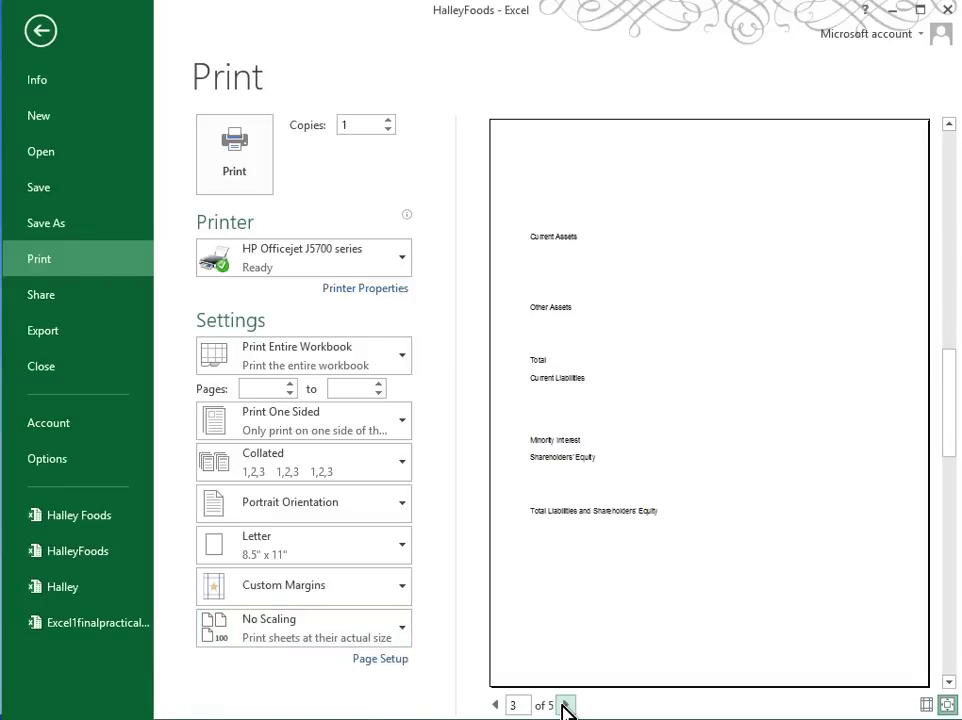
left_click(565, 705)
left_click(565, 705)
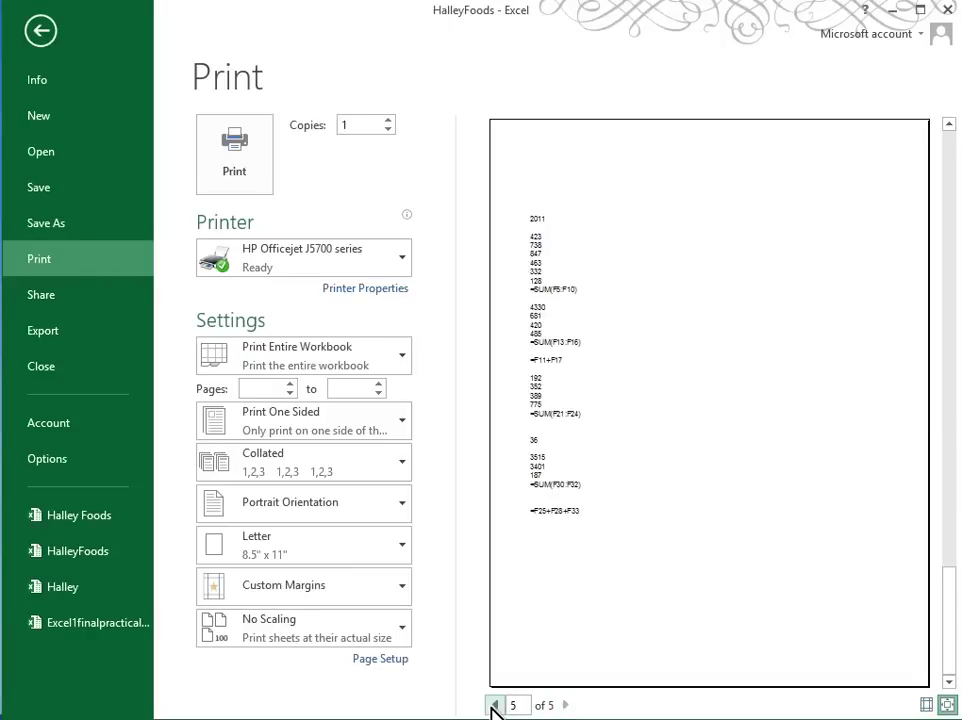
left_click(45, 36)
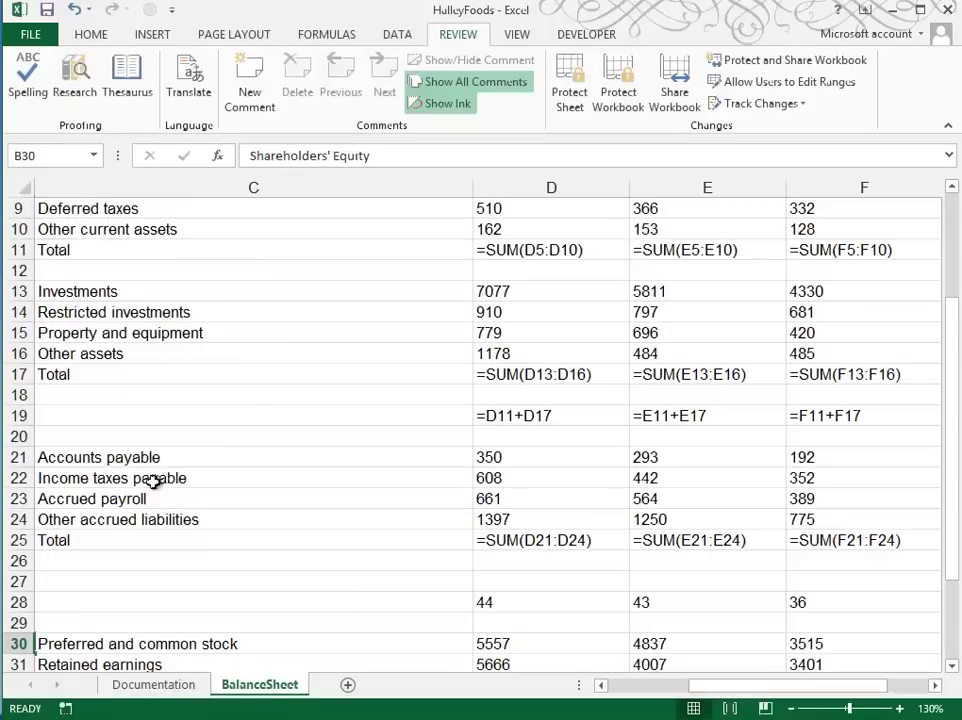
Set the print scale of the BalanceSheet sheet to 80%
left_click(250, 38)
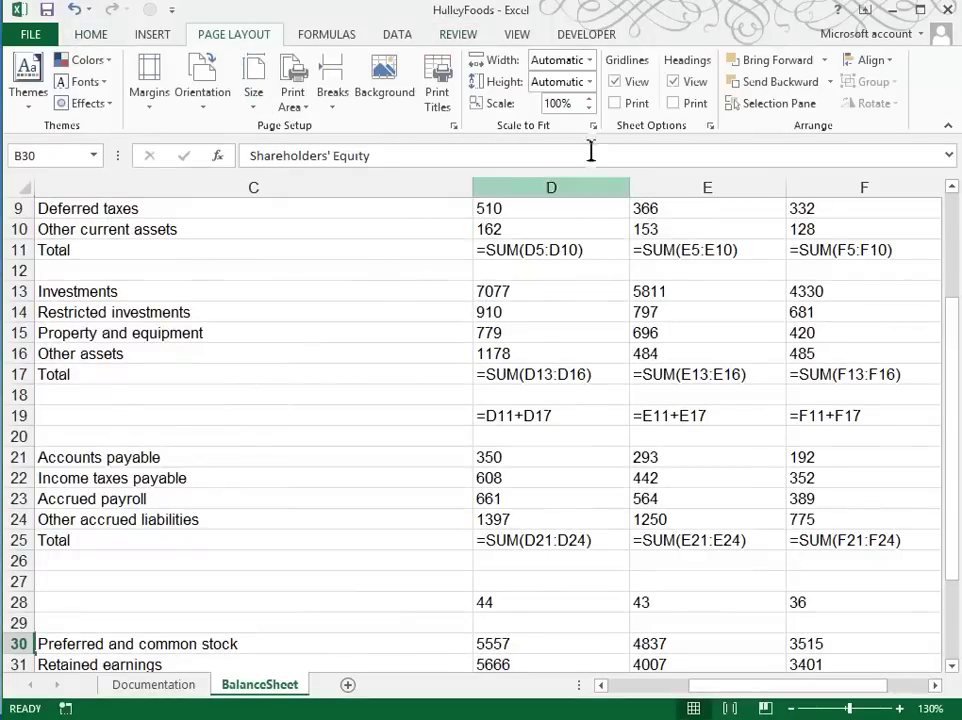
left_click(589, 109)
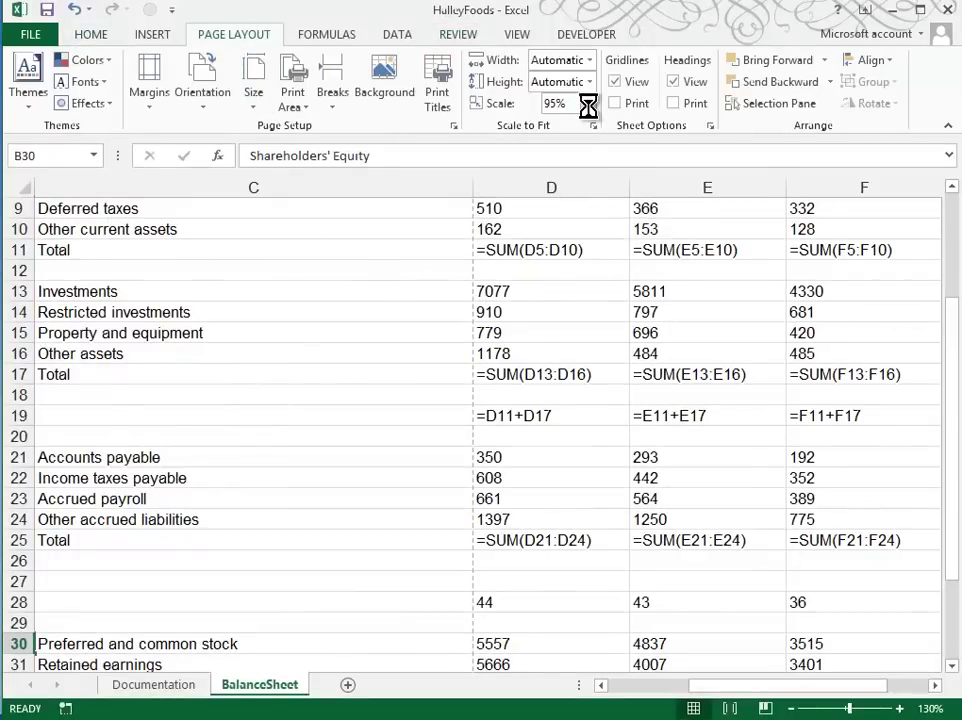
left_click(589, 109)
left_click(589, 109)
left_click(507, 130)
left_click(507, 130)
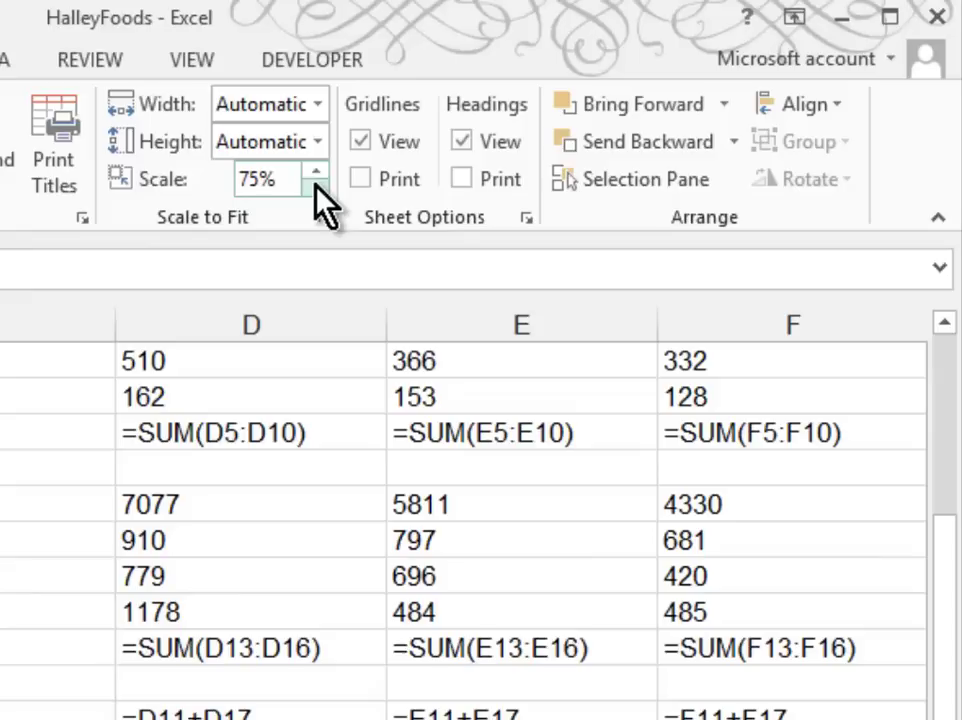
left_click(507, 117)
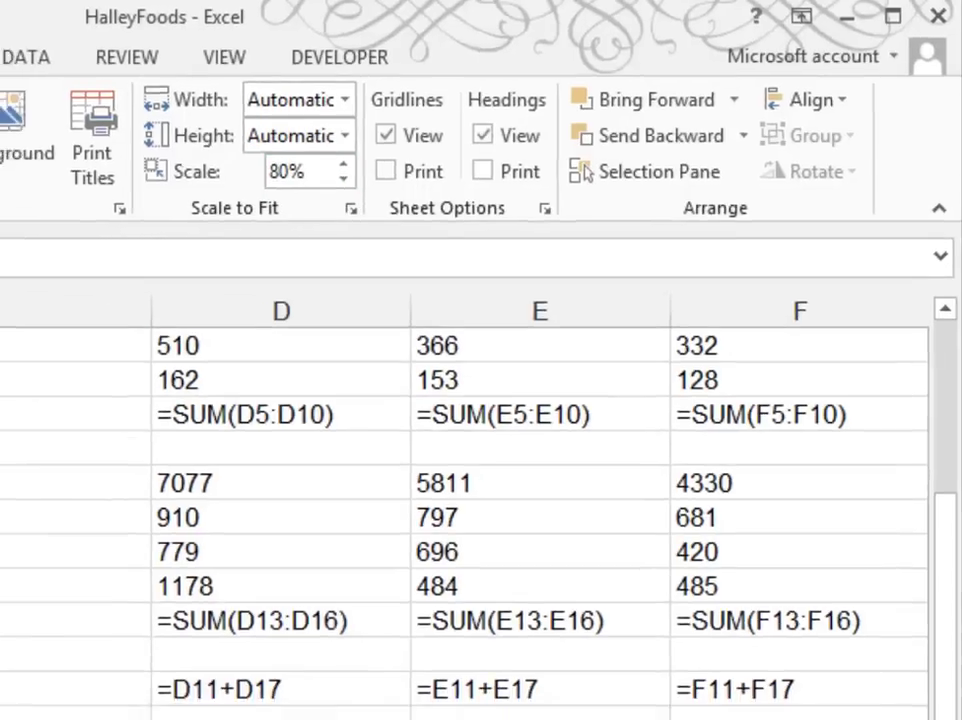
Set the print range to Print Active Sheets and preview the pages of the scaled BalanceSheet formulas
left_click(25, 45)
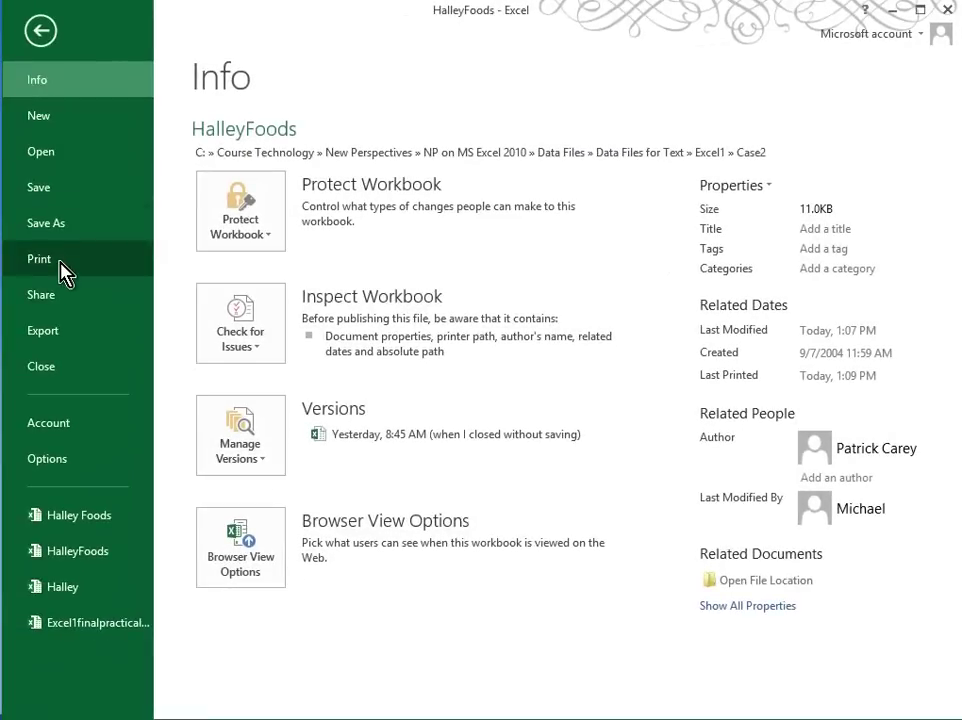
left_click(62, 270)
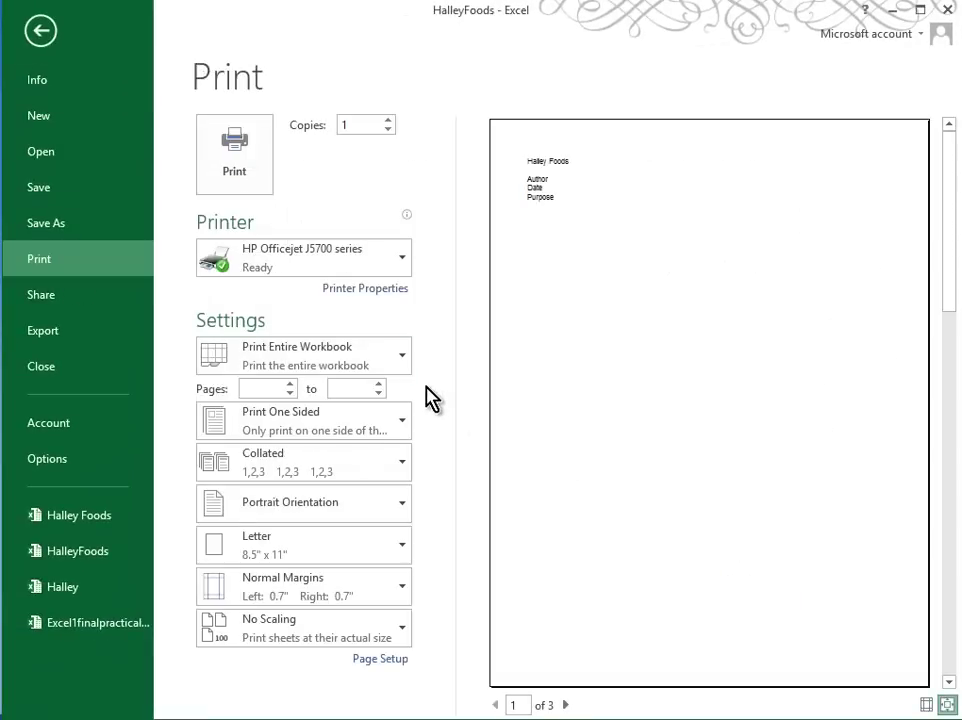
left_click(402, 355)
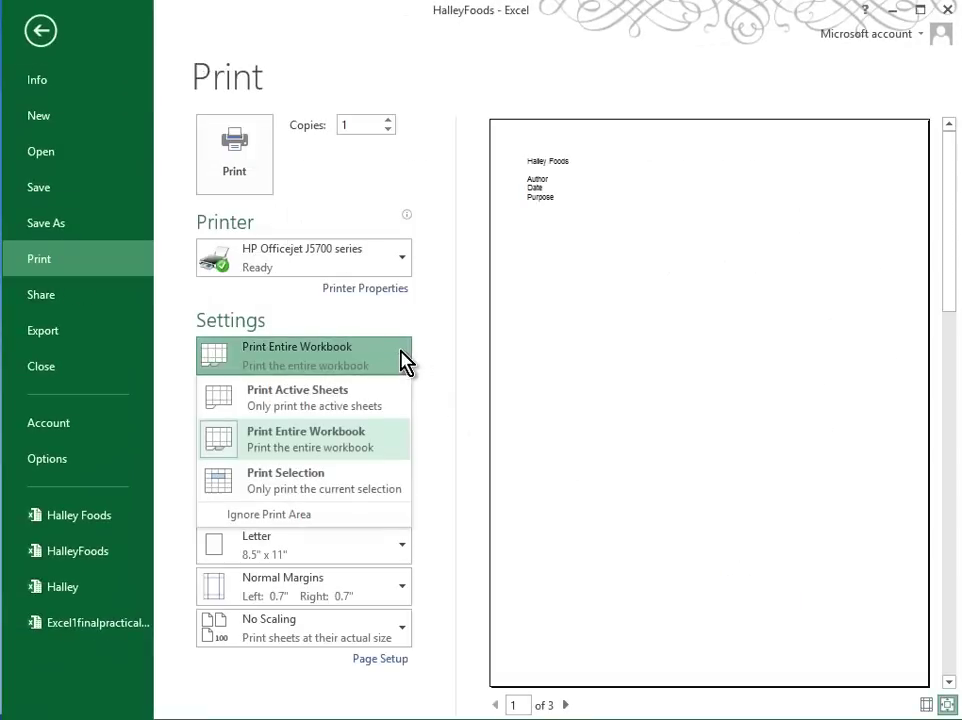
left_click(366, 412)
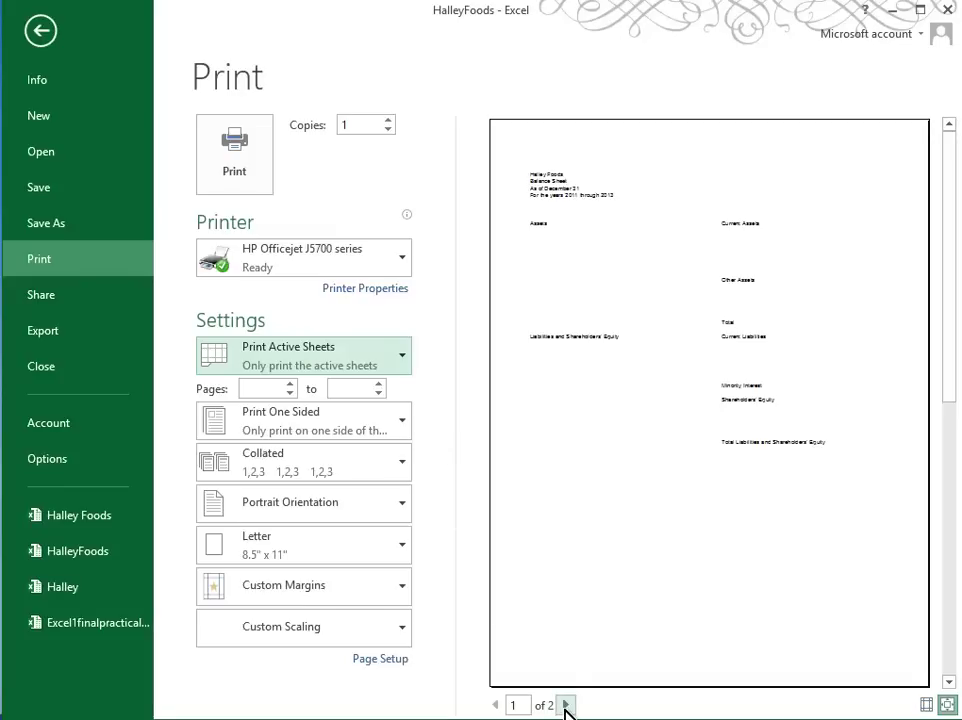
left_click(565, 705)
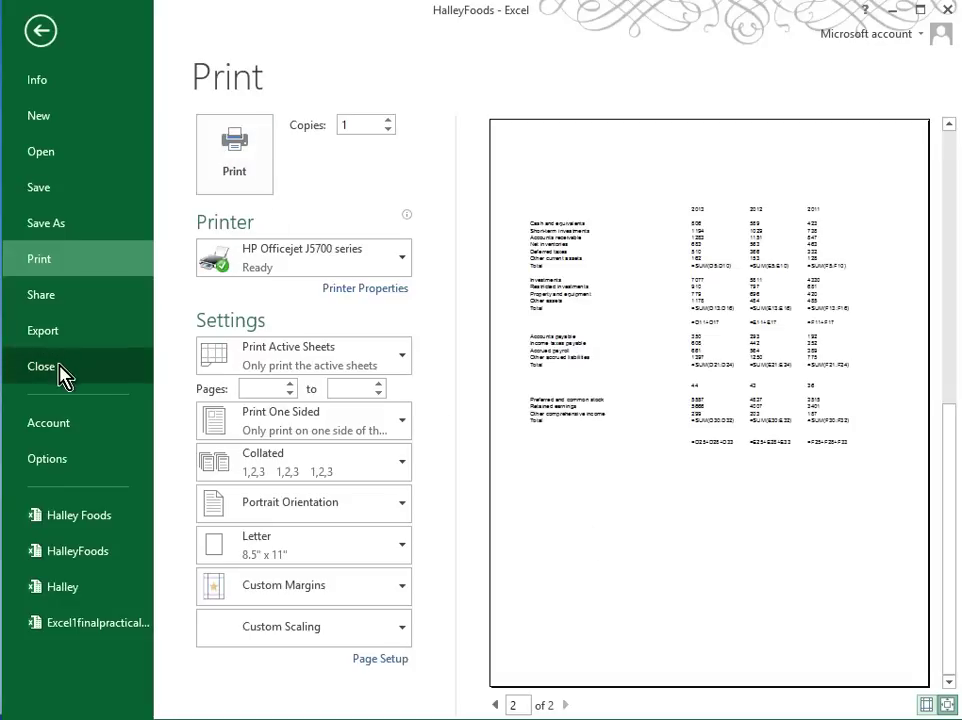
Return to the BalanceSheet worksheet and show the values instead of the formulas
left_click(43, 35)
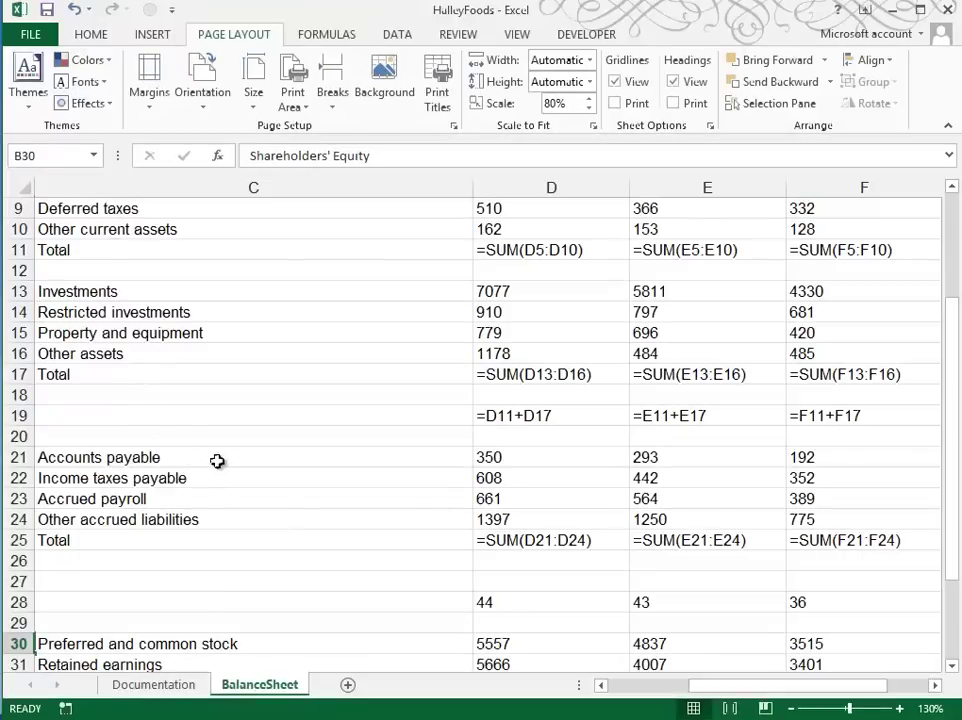
key("ctrl+grave")
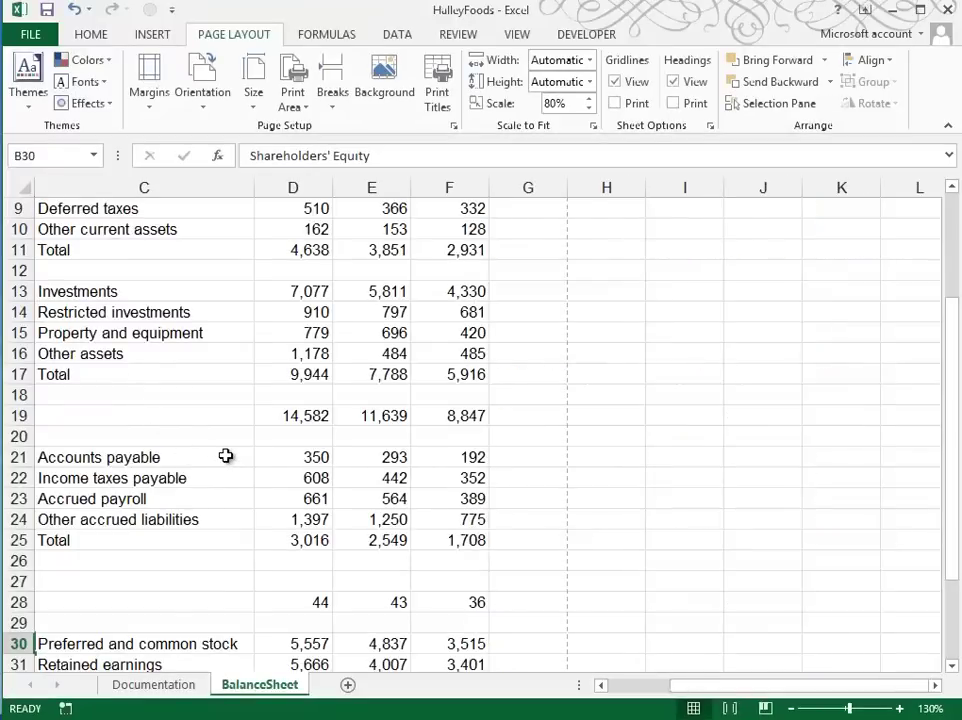